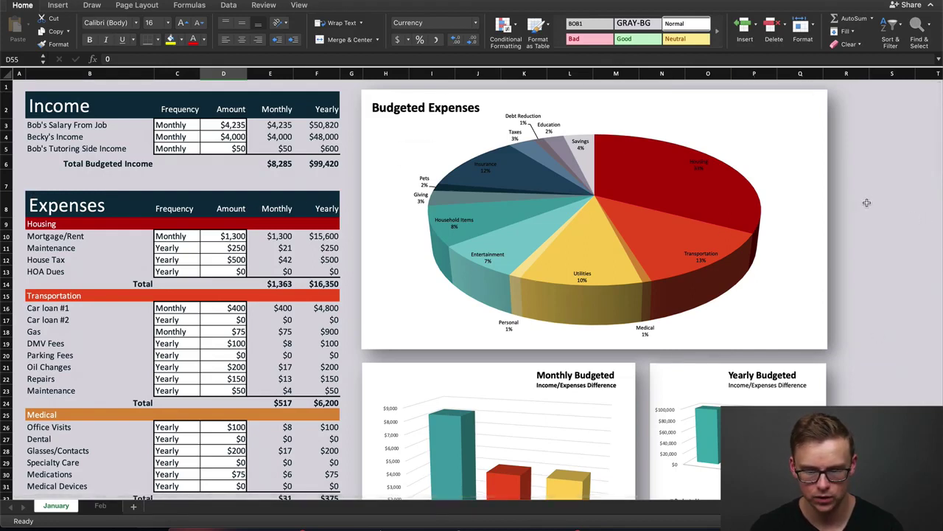
Step: Examine the Budgeted Expenses pie chart and the monthly and yearly income/expenses difference charts on the January sheet
mouse_move(698, 197)
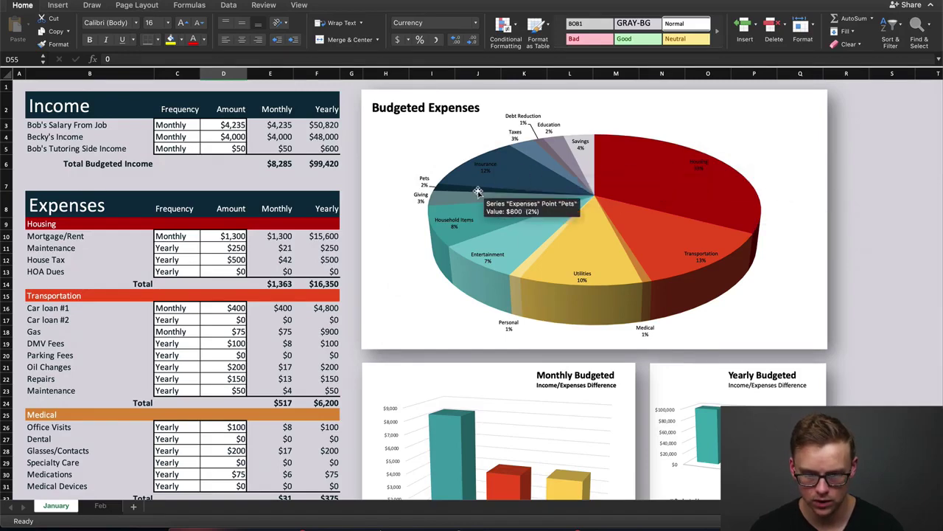
mouse_move(698, 235)
scroll(698, 235, "down", 3)
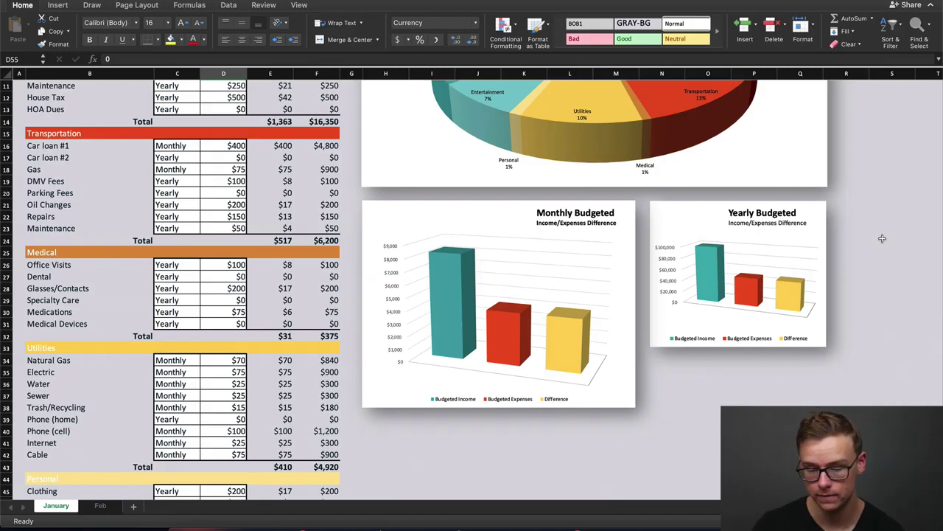
mouse_move(446, 263)
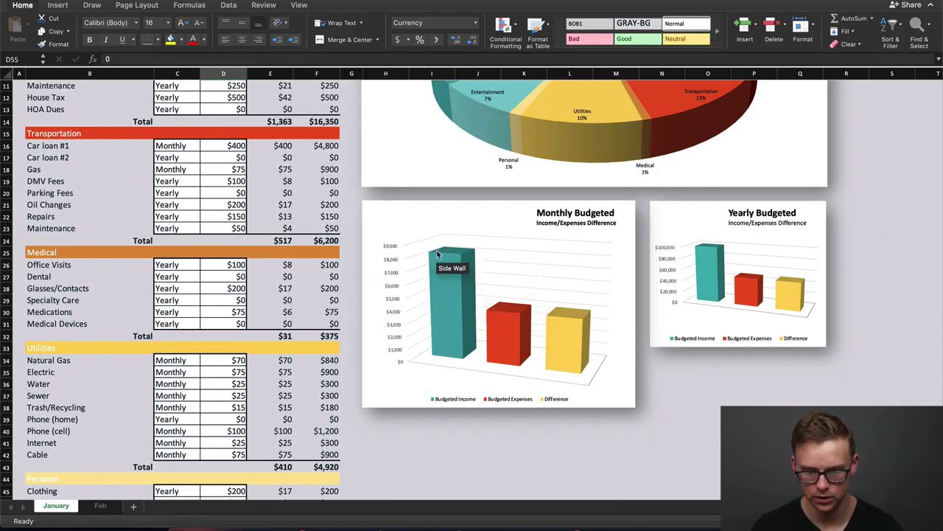
mouse_move(505, 313)
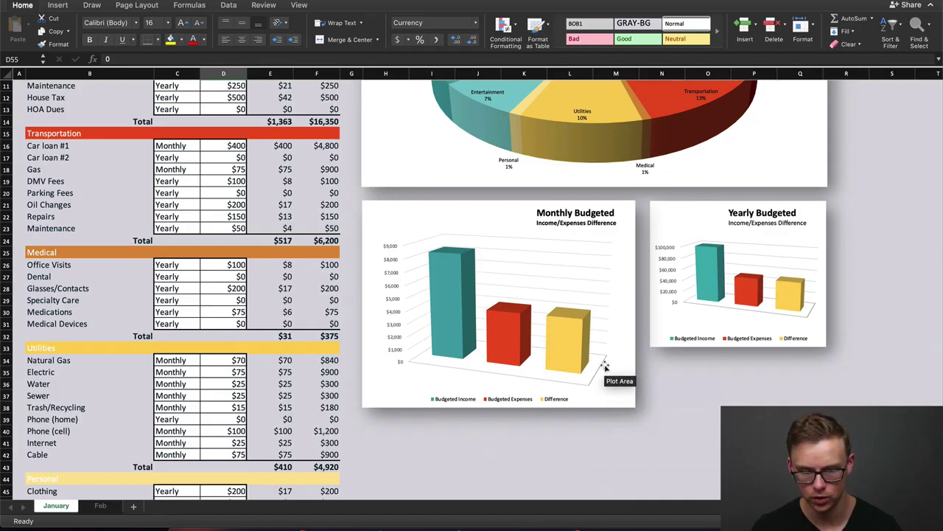
scroll(885, 272, "up", 4)
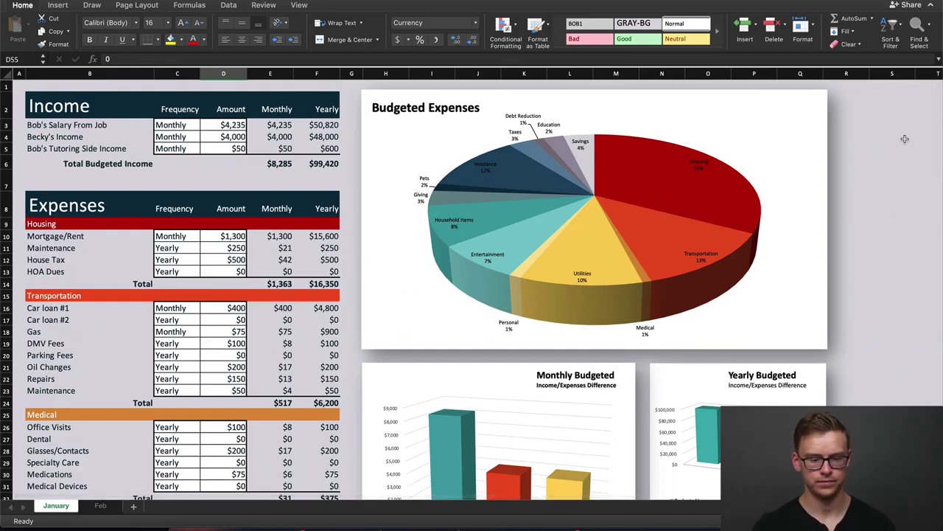
Step: Replace the first name in the salary label in B3 with a different first name, keeping "Salary From Job"
left_click(56, 110)
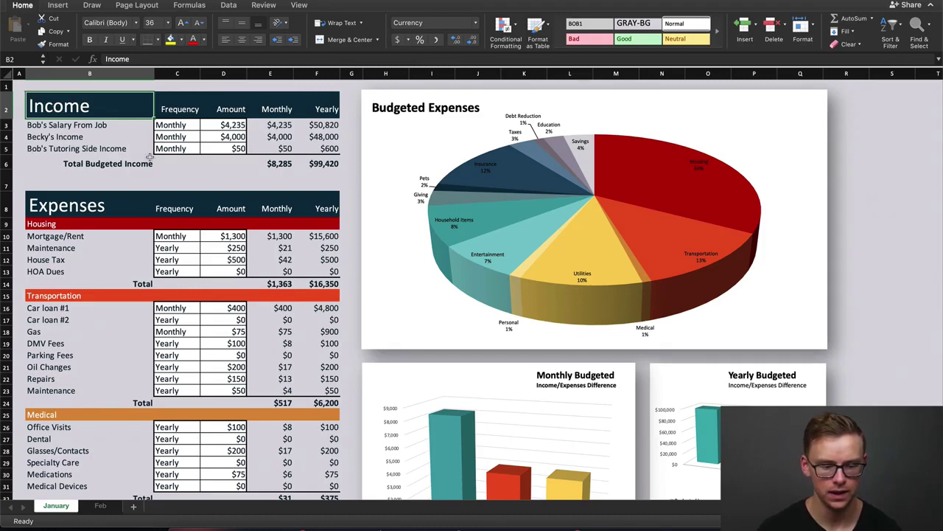
left_click(44, 125)
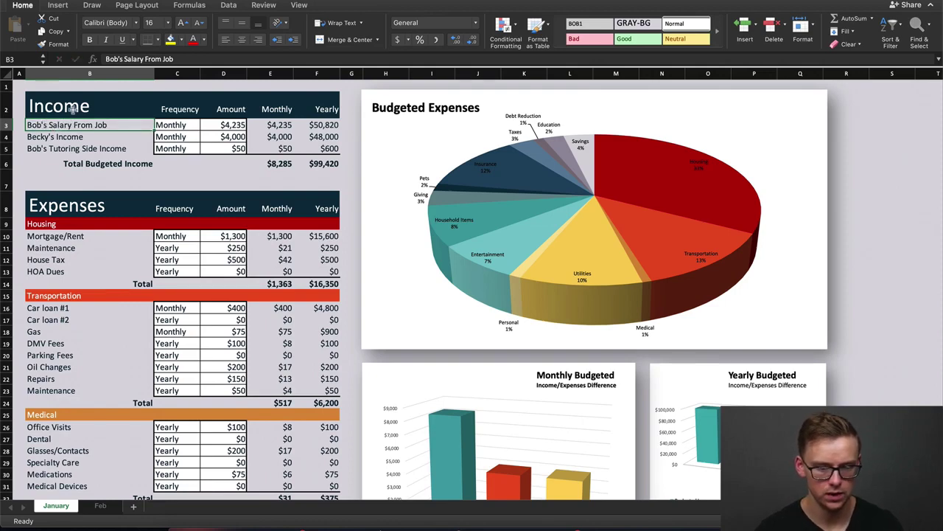
double_click(46, 125)
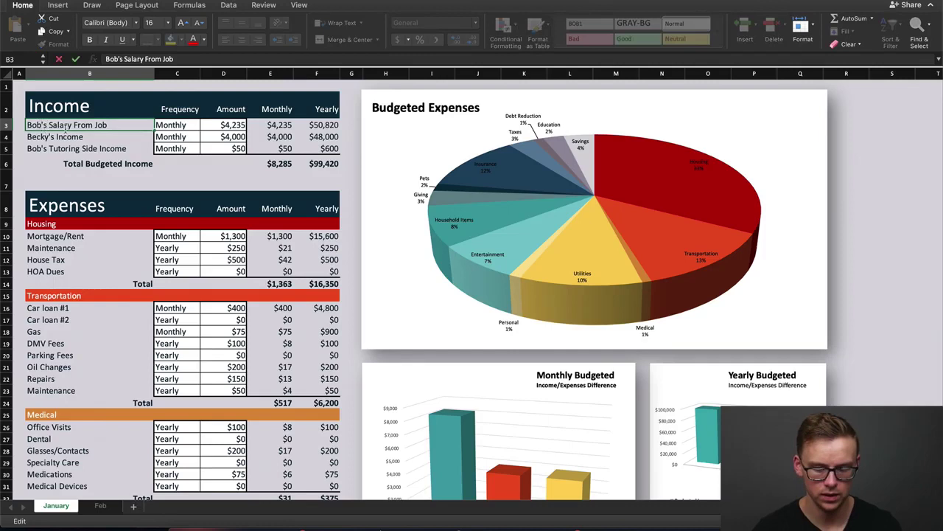
key("BackSpace")
key("BackSpace")
key("BackSpace")
type("Shane")
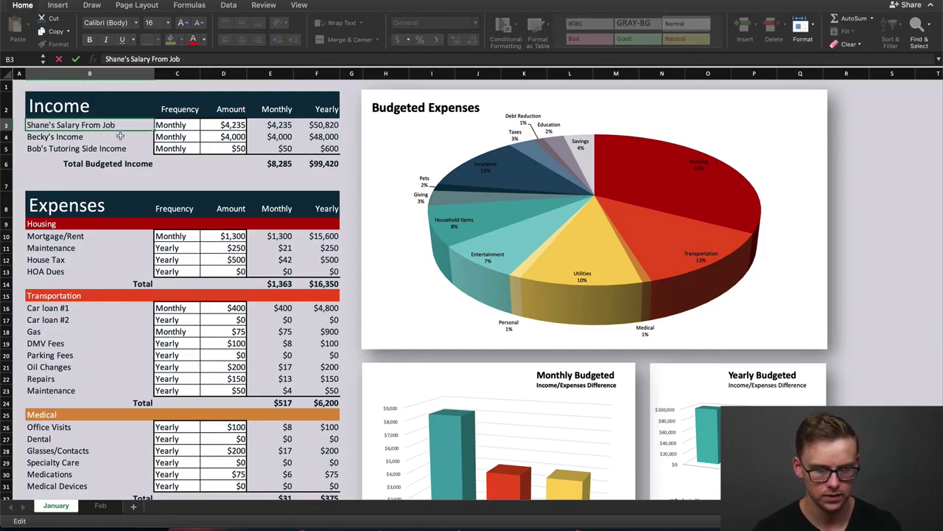
left_click(173, 125)
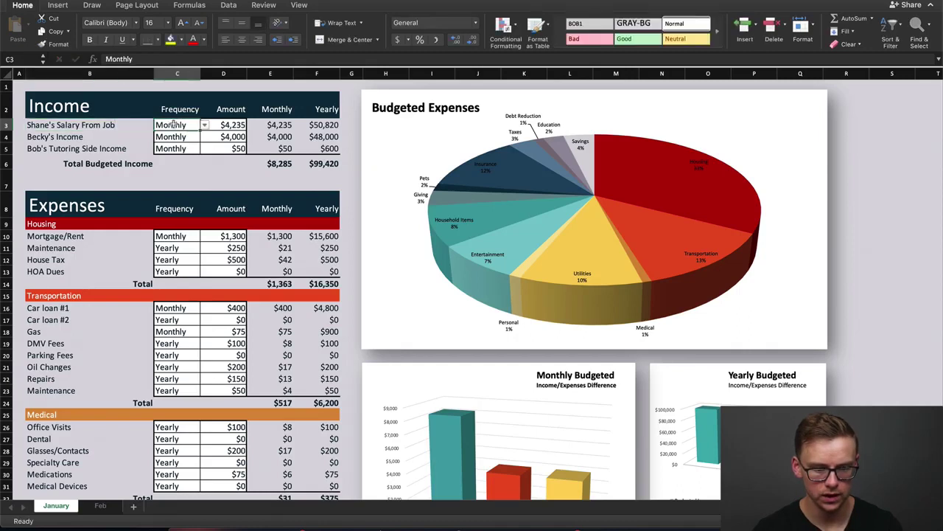
Step: Inspect the Monthly and Yearly formulas of the salary row and the Amount column heading in the Income table
left_click(270, 125)
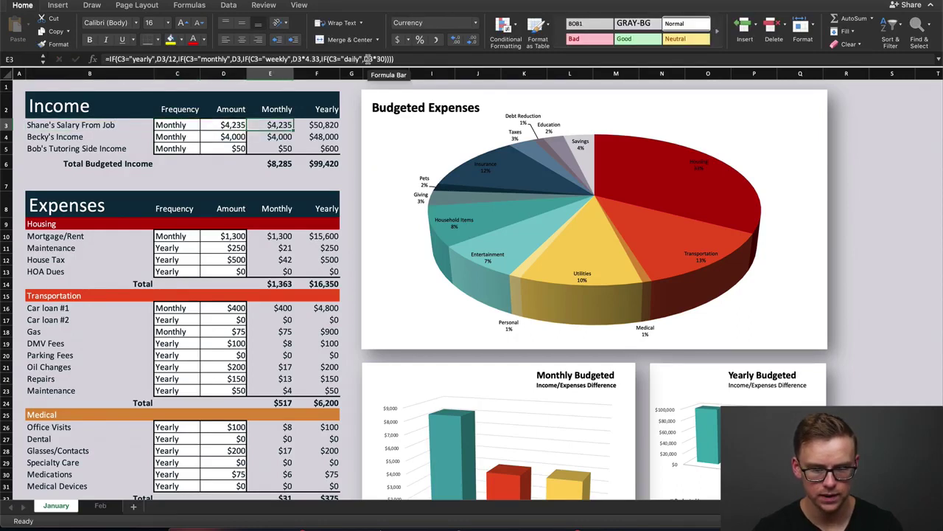
left_click(321, 123)
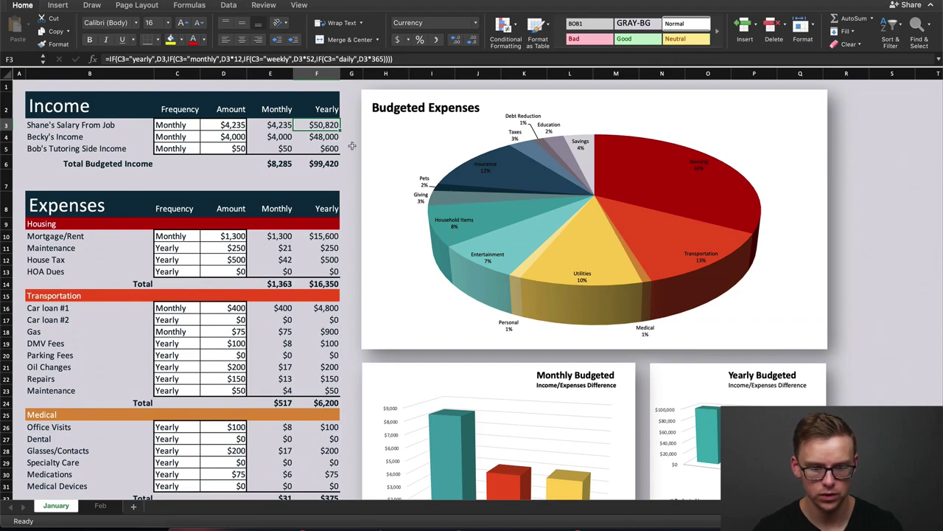
left_click(243, 98)
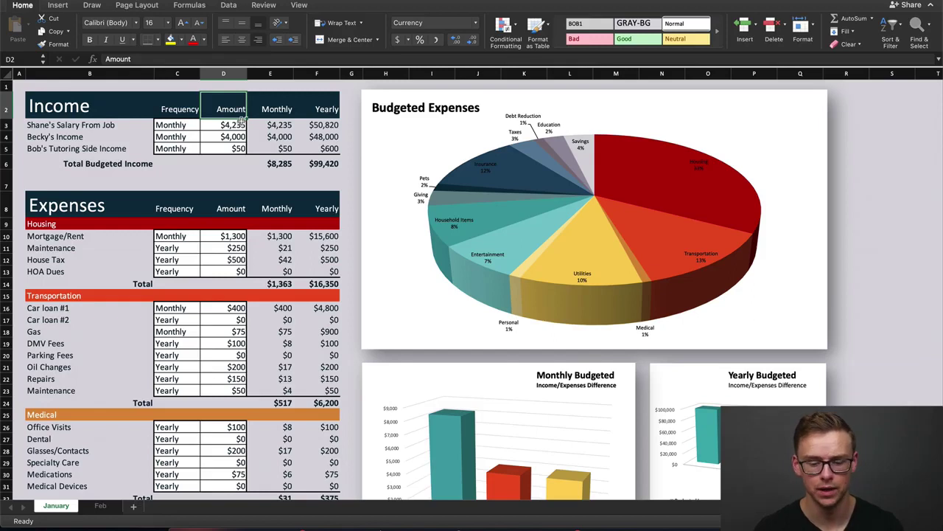
Step: Relabel the third income source in B5 as Extra Income and check the amounts of the three income rows
left_click(66, 126)
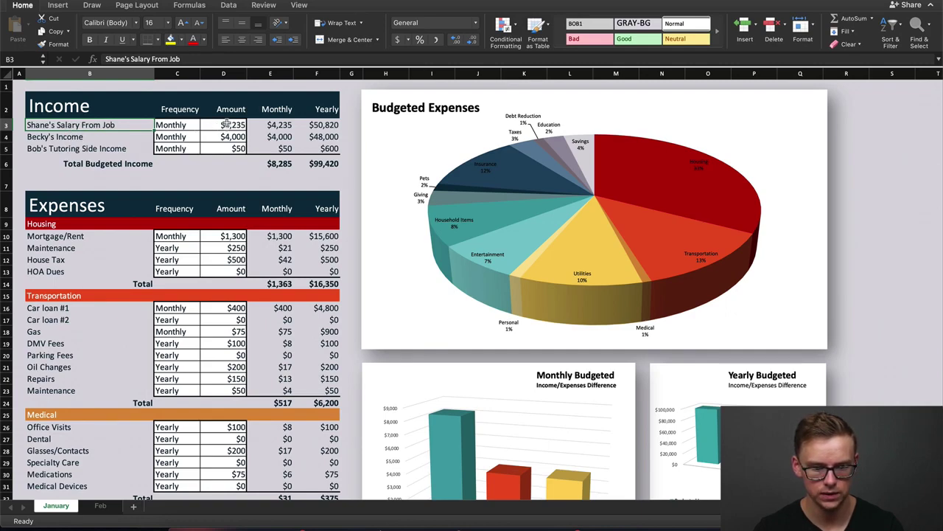
left_click(229, 108)
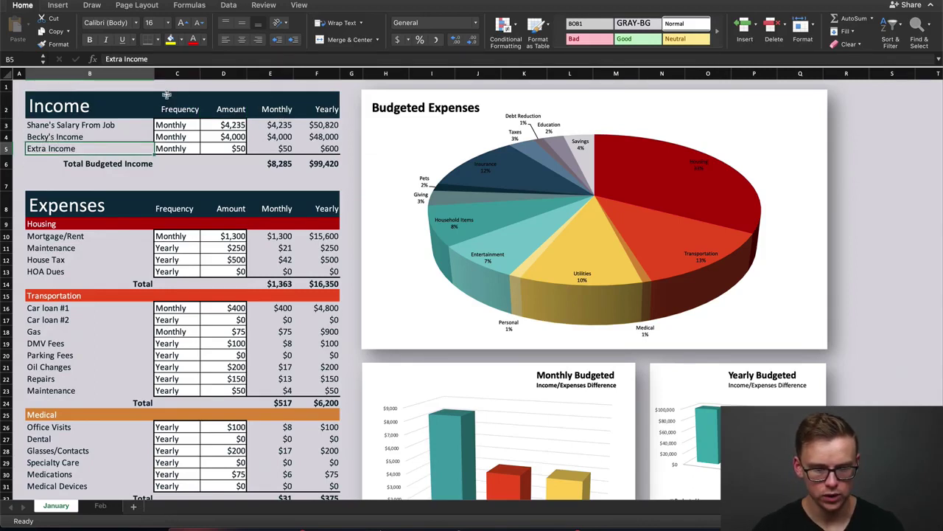
left_click(234, 125)
left_click(234, 137)
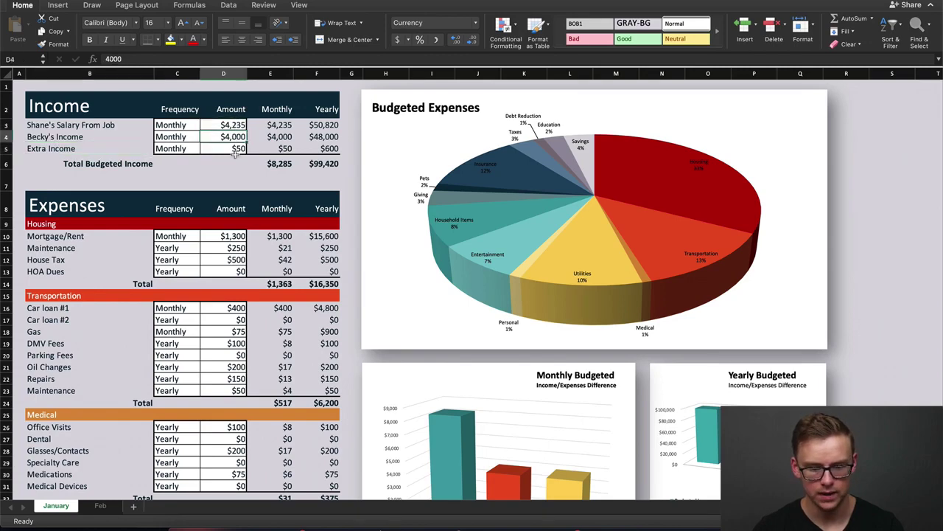
left_click(234, 150)
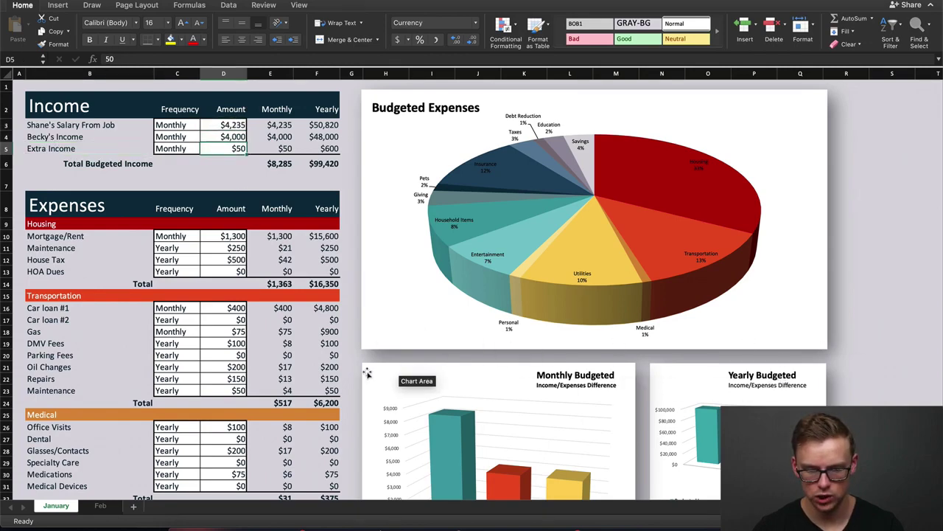
scroll(367, 374, "down", 2)
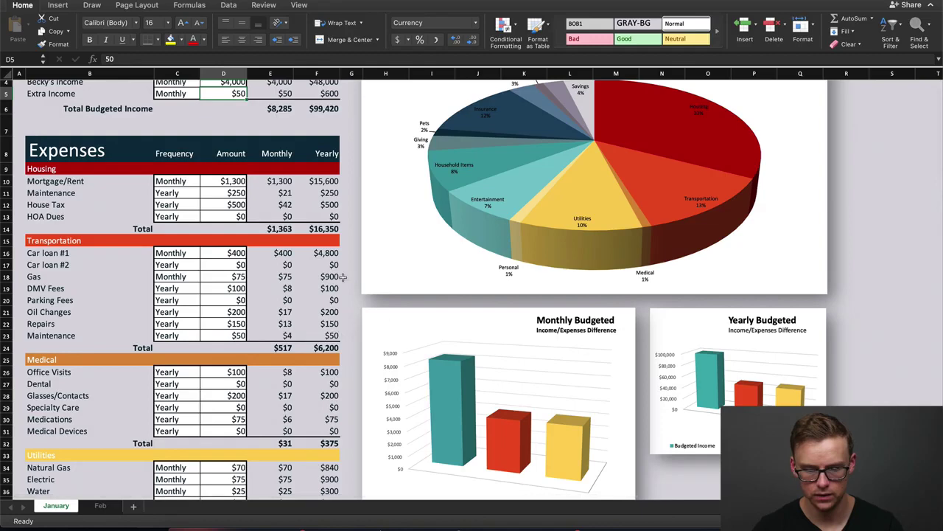
scroll(343, 276, "up", 3)
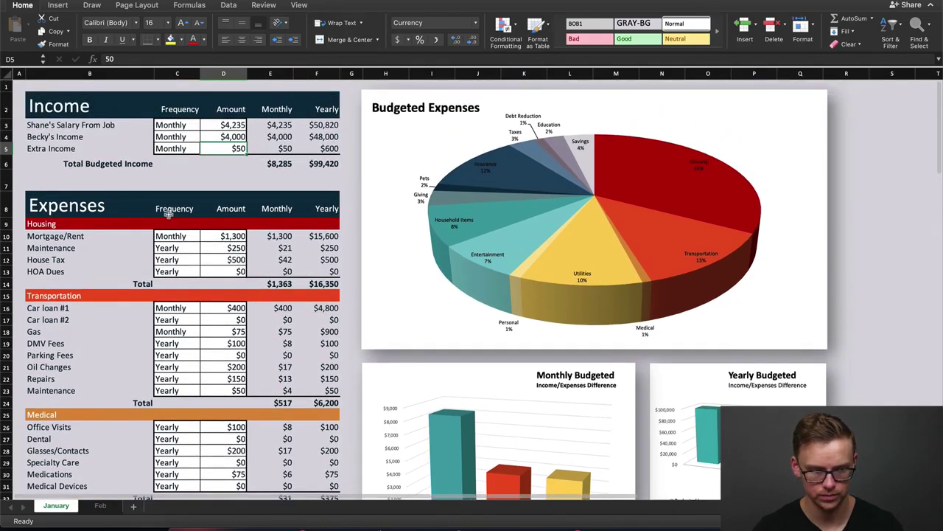
Step: Change the first name in the salary label in B3 back to the original one
left_click(63, 150)
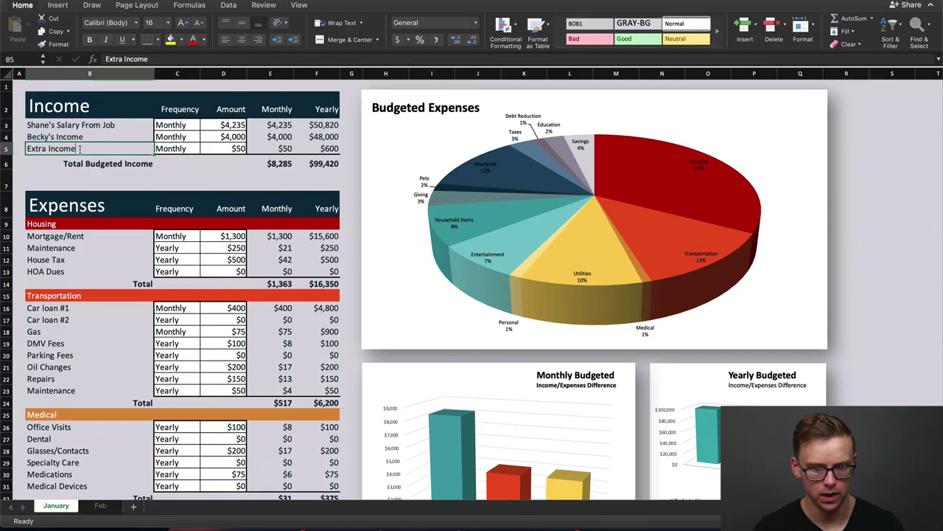
left_click(46, 126)
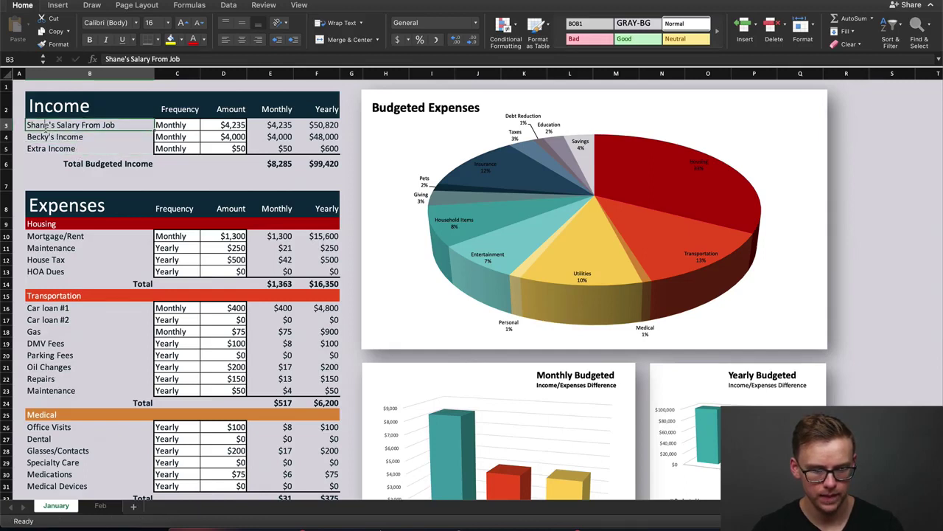
double_click(47, 126)
key("BackSpace")
key("BackSpace")
key("BackSpace")
key("BackSpace")
key("BackSpace")
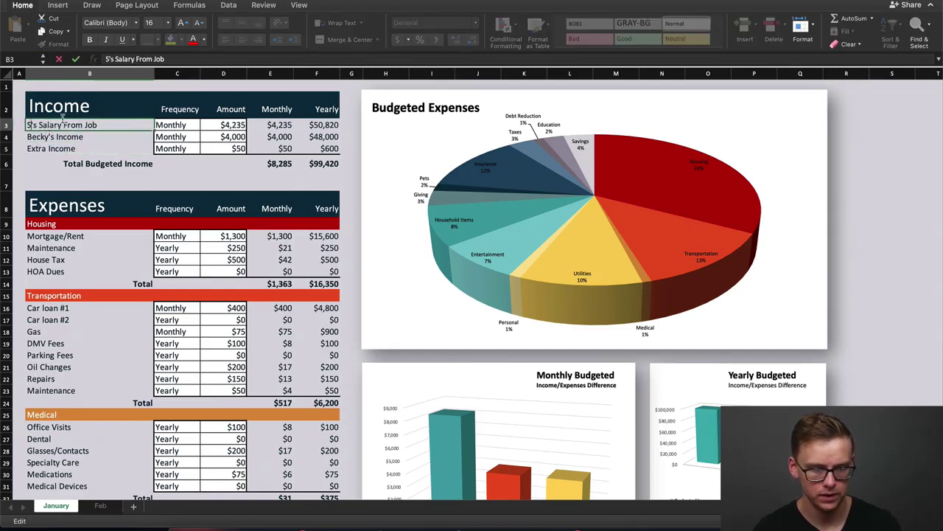
type("Bob")
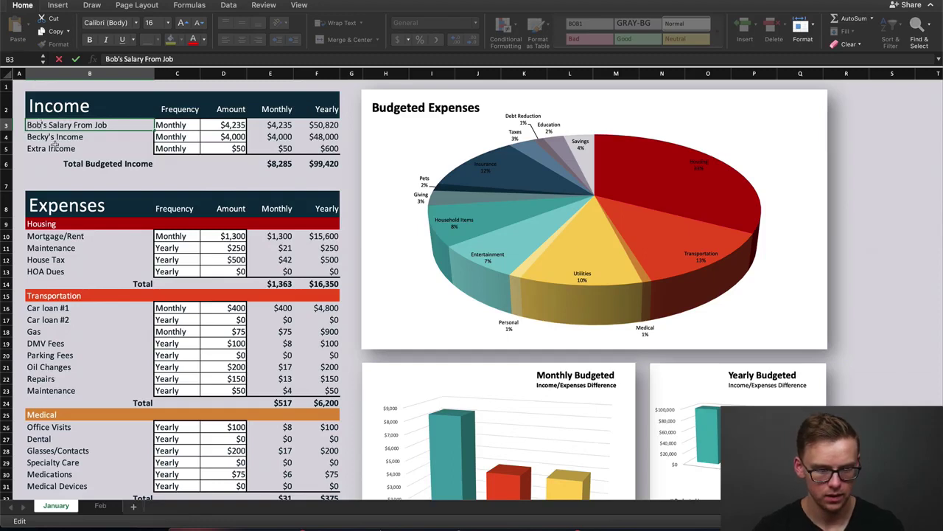
left_click(53, 145)
Step: Relabel the third income source in B5 with the salary earner's first name in possessive form, followed by "Side Hustle (Tutoring)"
left_click(235, 127)
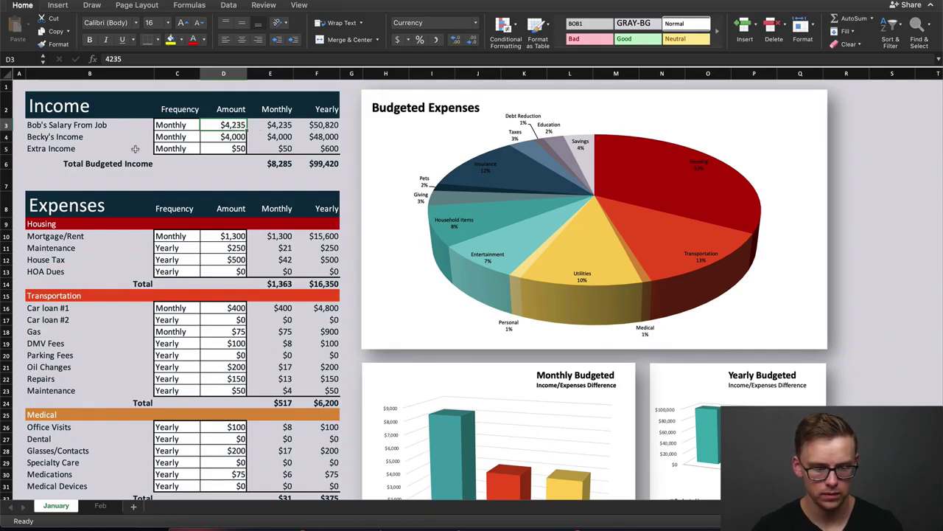
left_click(98, 147)
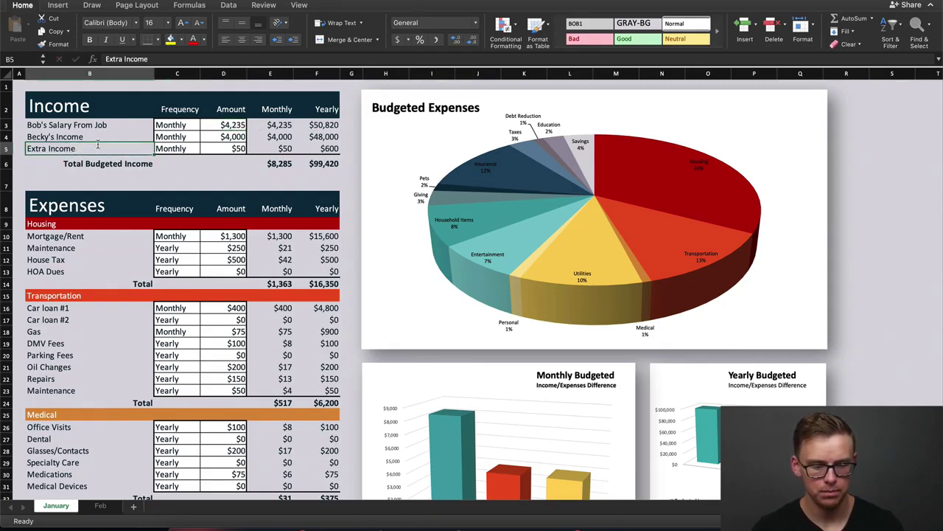
key("Delete")
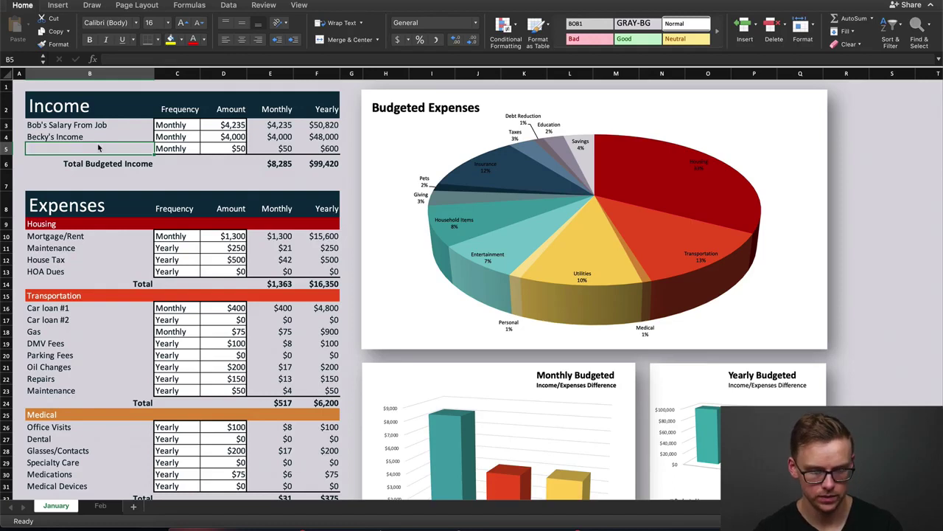
type("Bo")
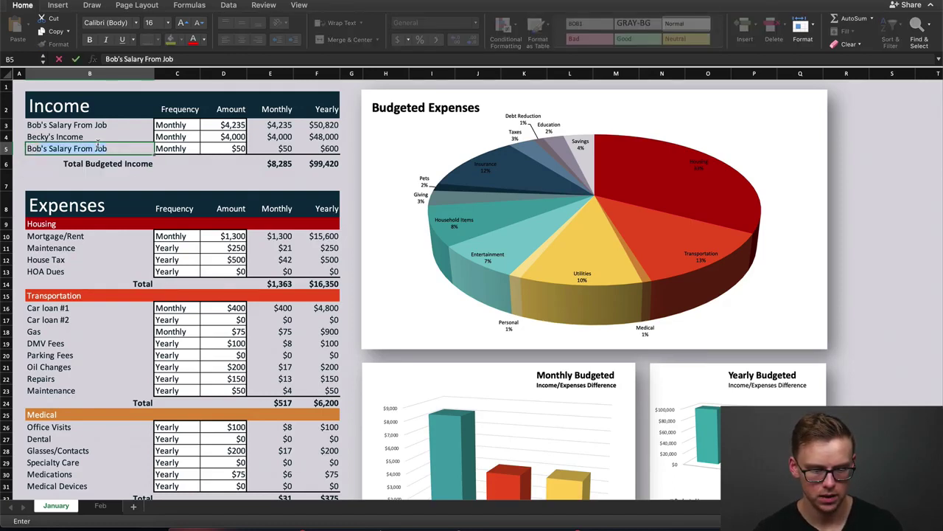
type("b's ")
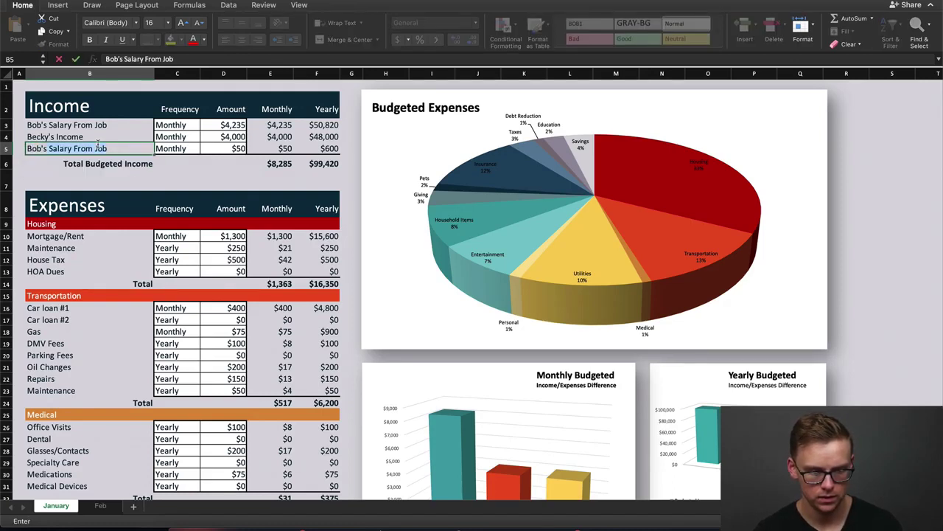
type("Side Hustle")
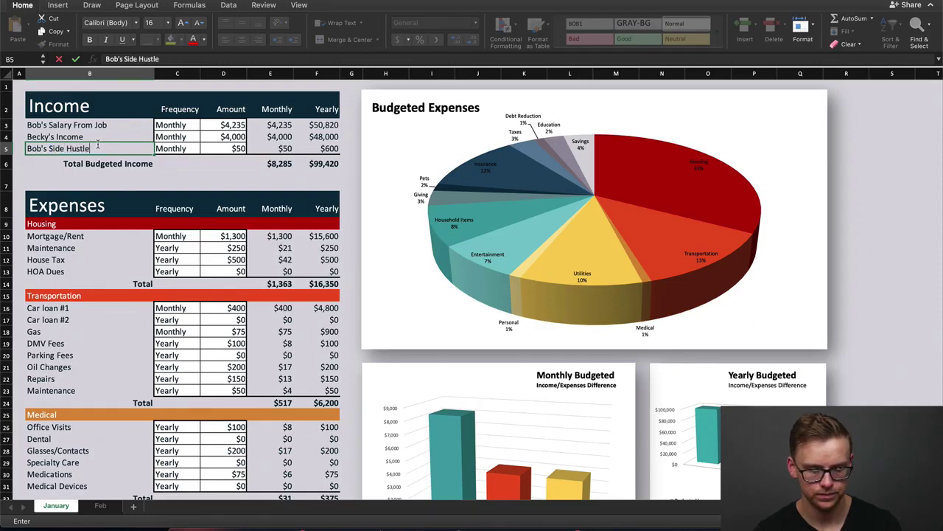
type(" (T")
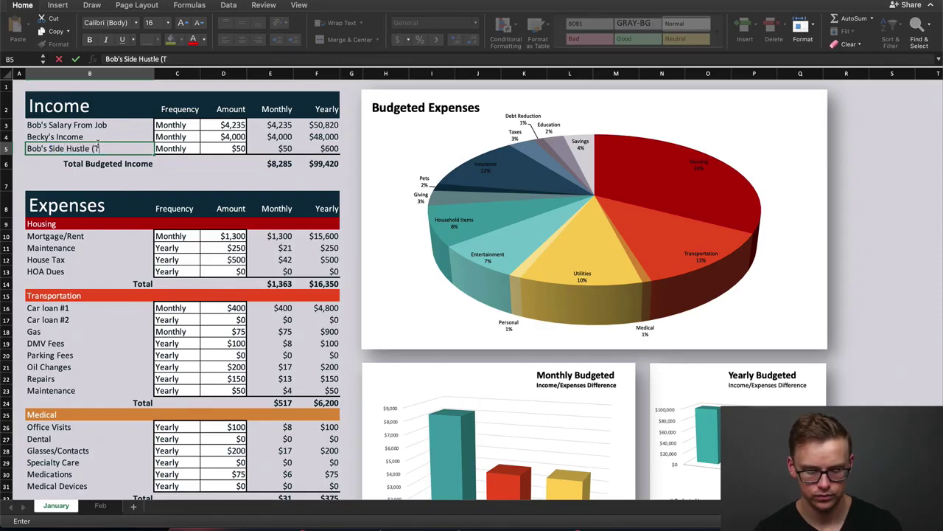
type("utoring")
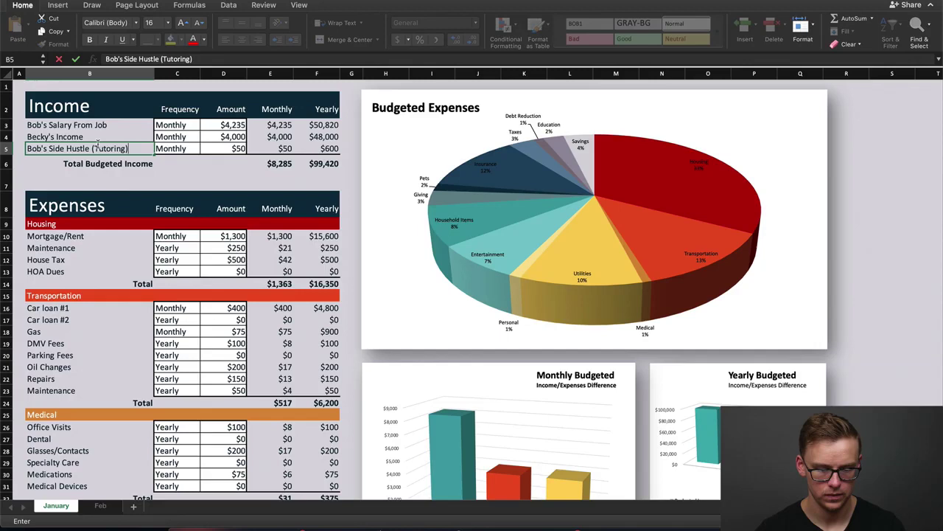
left_click(177, 150)
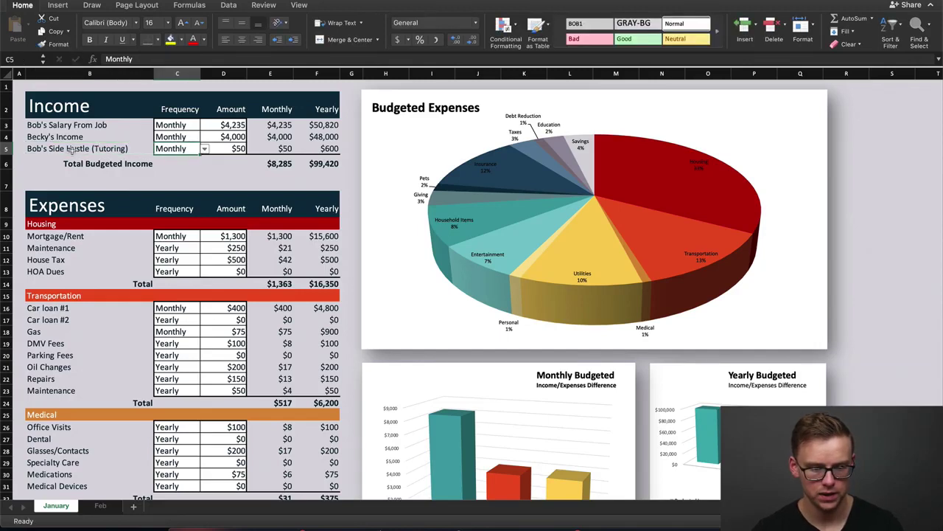
Step: Set the monthly amount of the tutoring side hustle in D5 to 5000 and check the effect on the Monthly and Yearly Budgeted charts
left_click(241, 149)
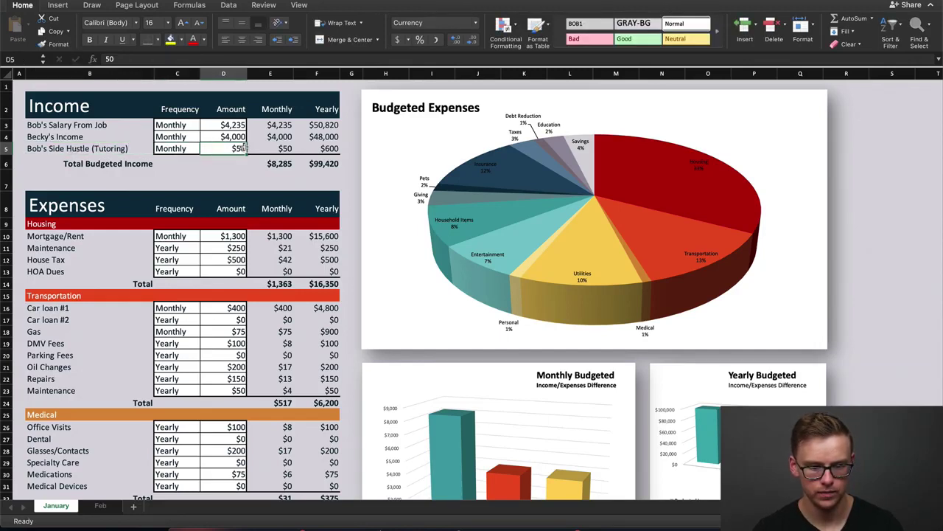
double_click(242, 150)
key("Escape")
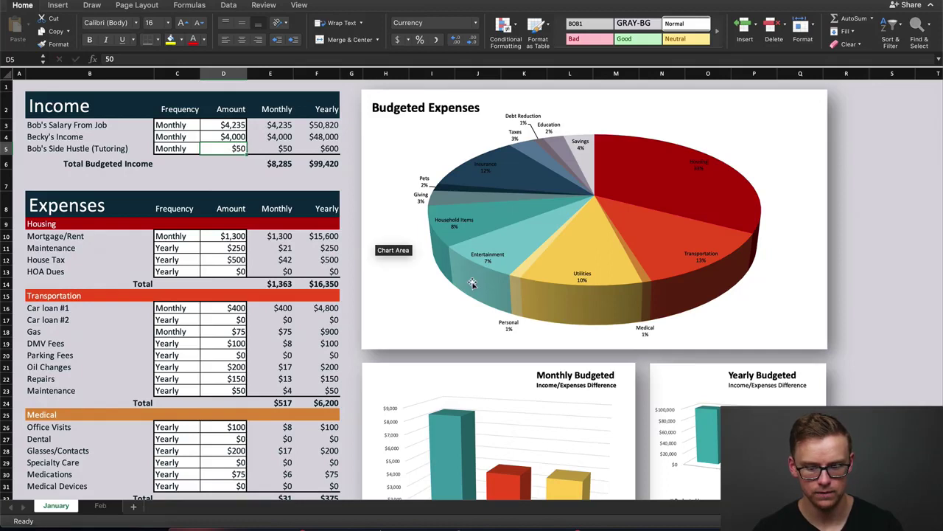
double_click(242, 149)
type("00")
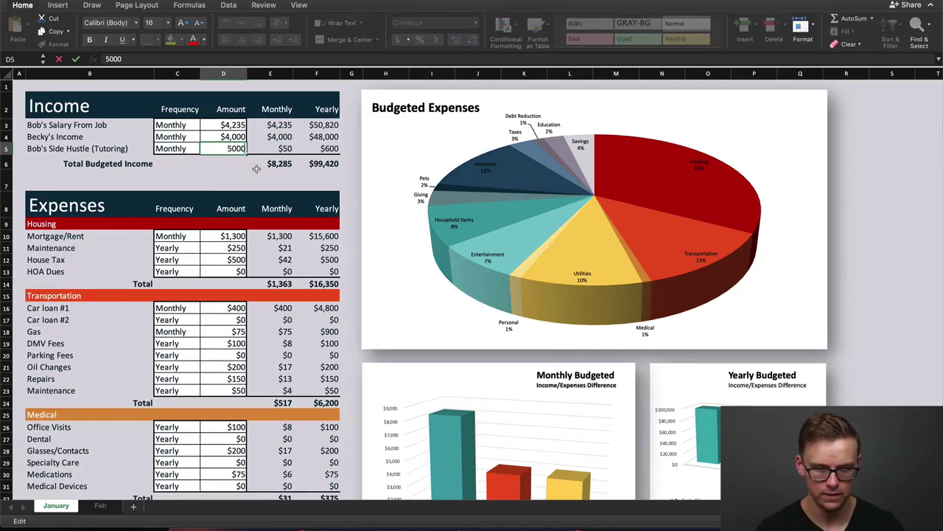
left_click(233, 236)
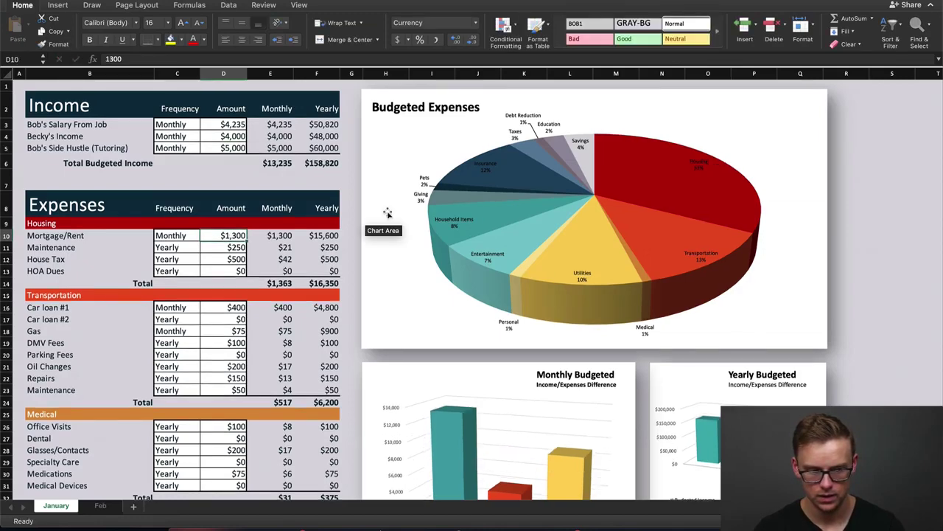
scroll(396, 222, "down", 3)
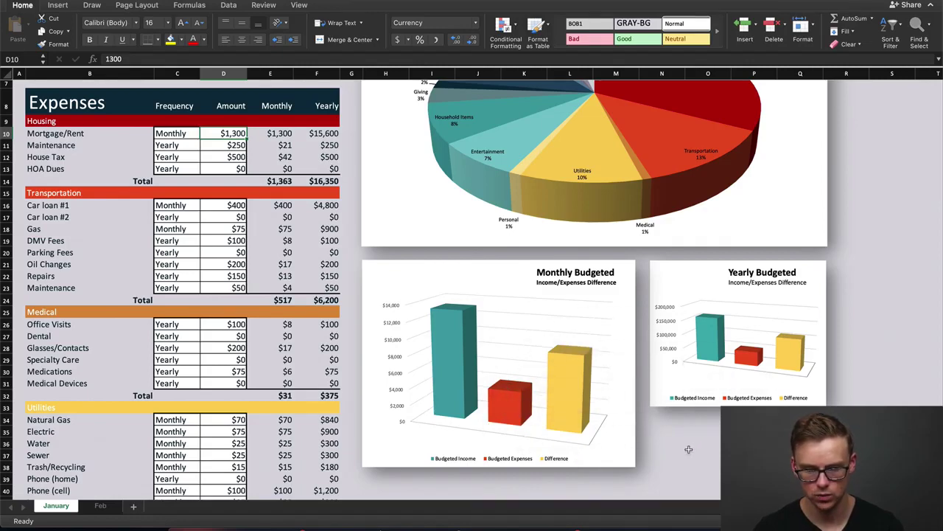
Step: Set the tutoring side hustle amount in D5 back to 50 and compare the Monthly and Yearly Budgeted charts
scroll(689, 449, "up", 3)
double_click(238, 148)
key("BackSpace")
key("BackSpace")
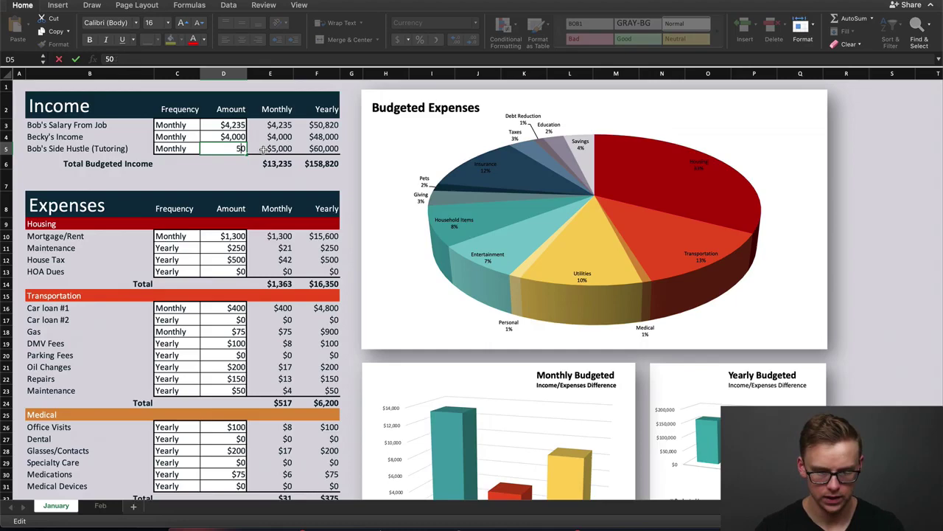
scroll(892, 257, "down", 3)
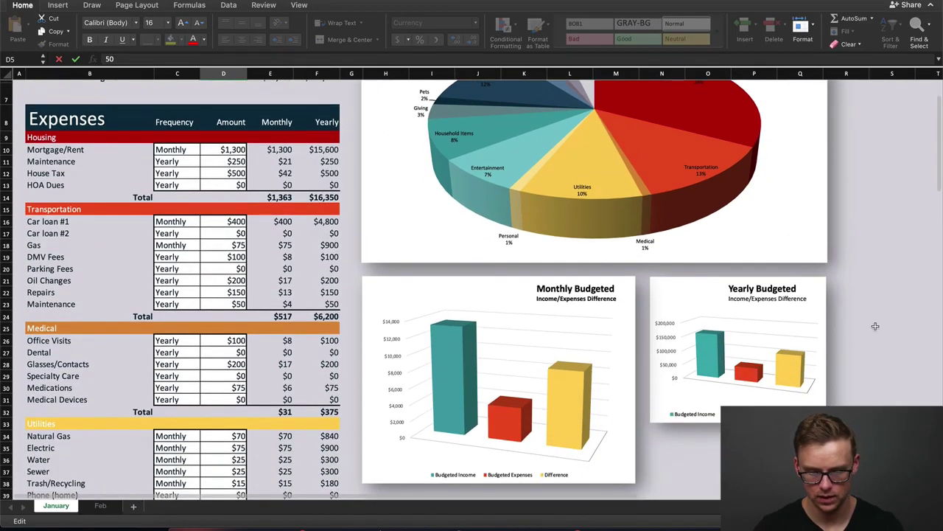
scroll(874, 326, "down", 2)
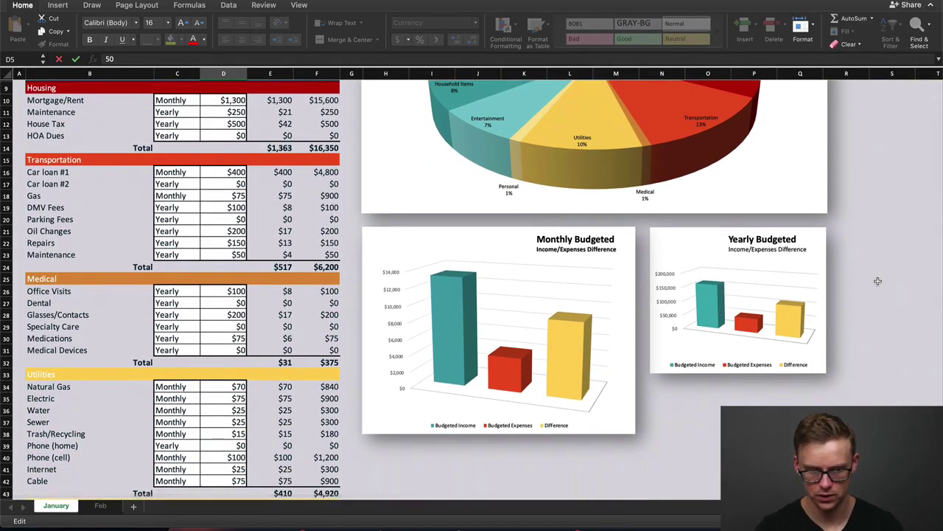
key("Return")
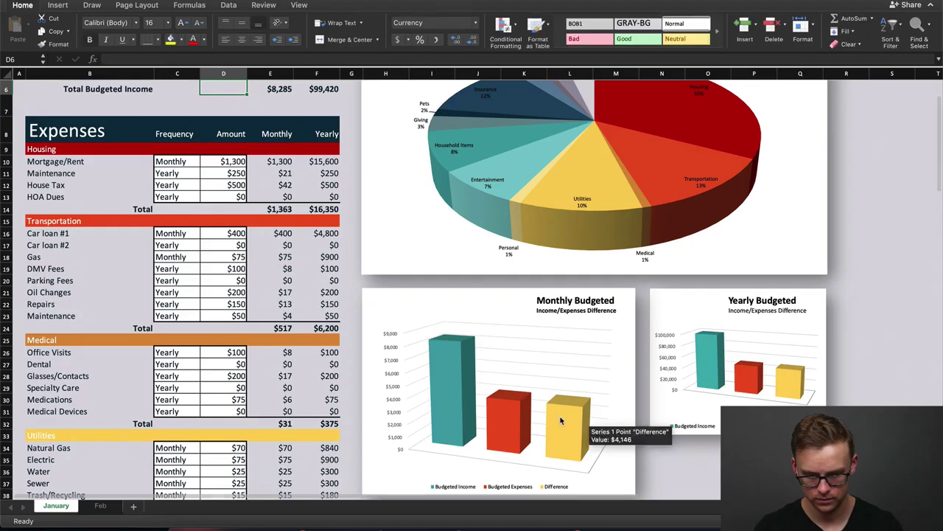
scroll(347, 232, "up", 3)
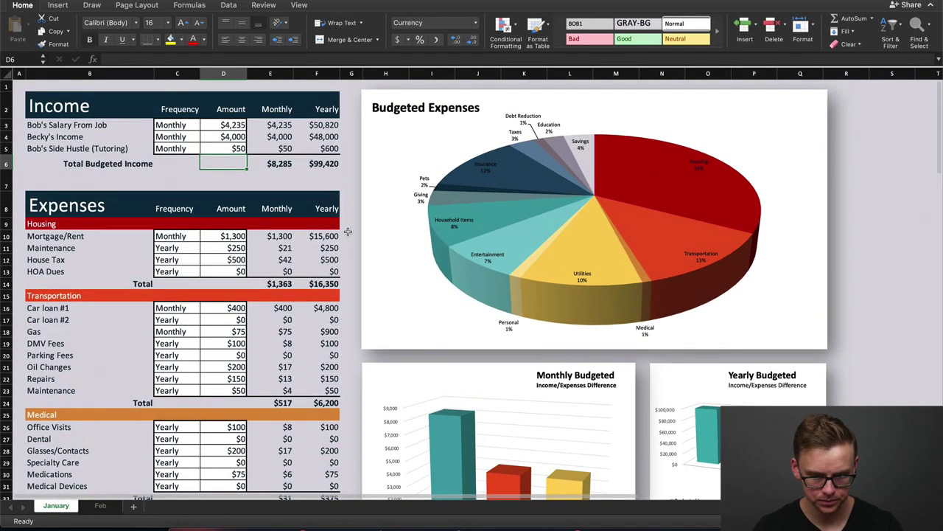
Step: Insert a blank row above the tutoring side hustle row in the Income table
left_click(5, 148)
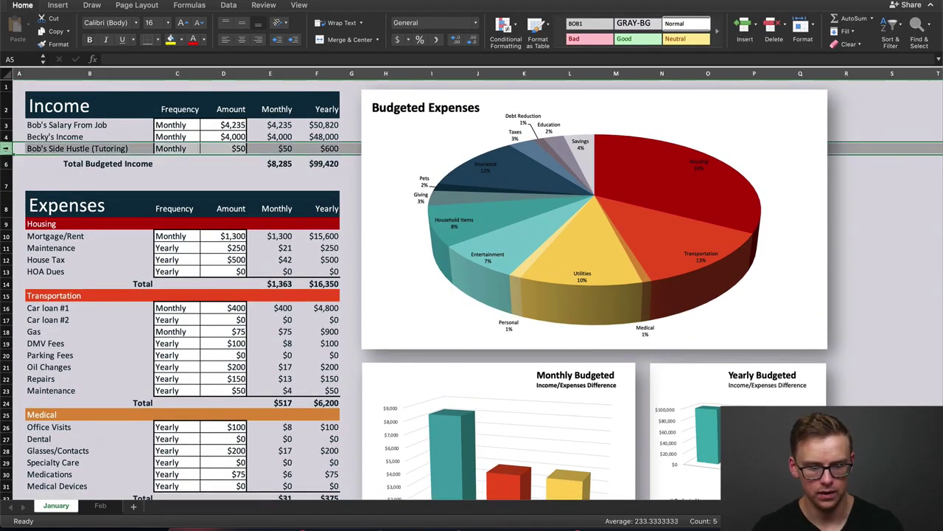
left_click(5, 143)
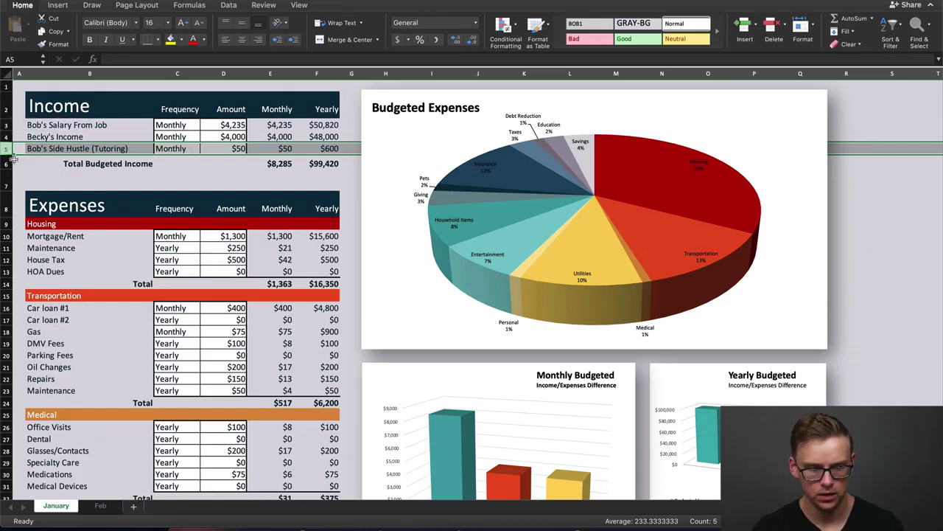
right_click(8, 148)
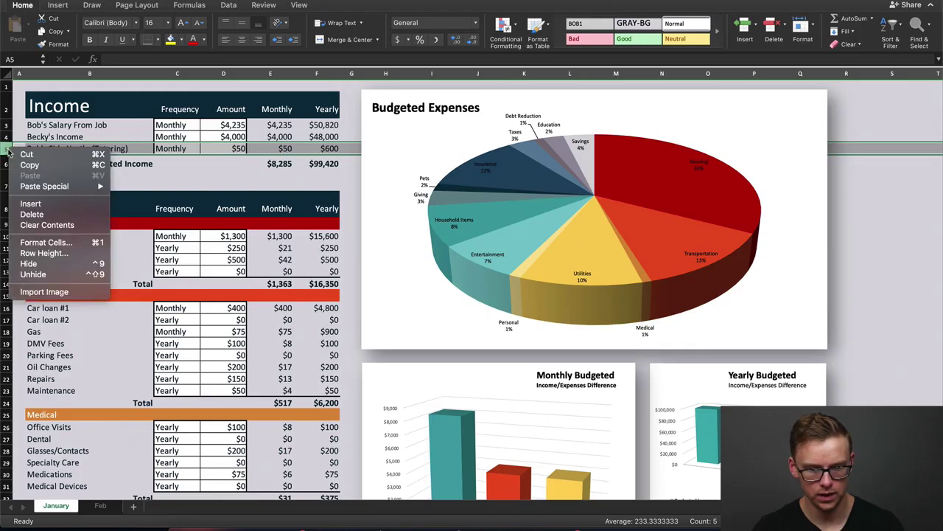
left_click(55, 208)
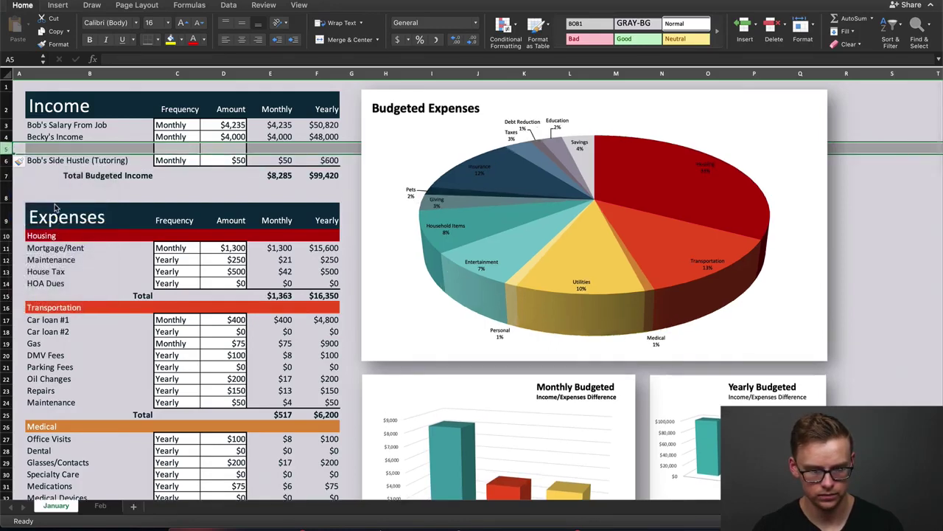
Step: Label the new income row in B5 with the second earner's first name in possessive form, followed by "Side Hustle (Consulting)"
left_click(45, 148)
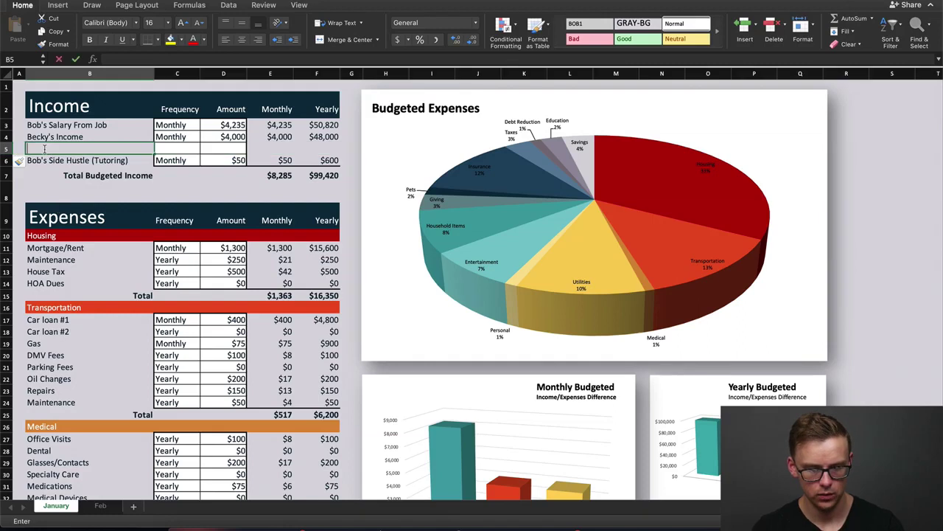
type("B")
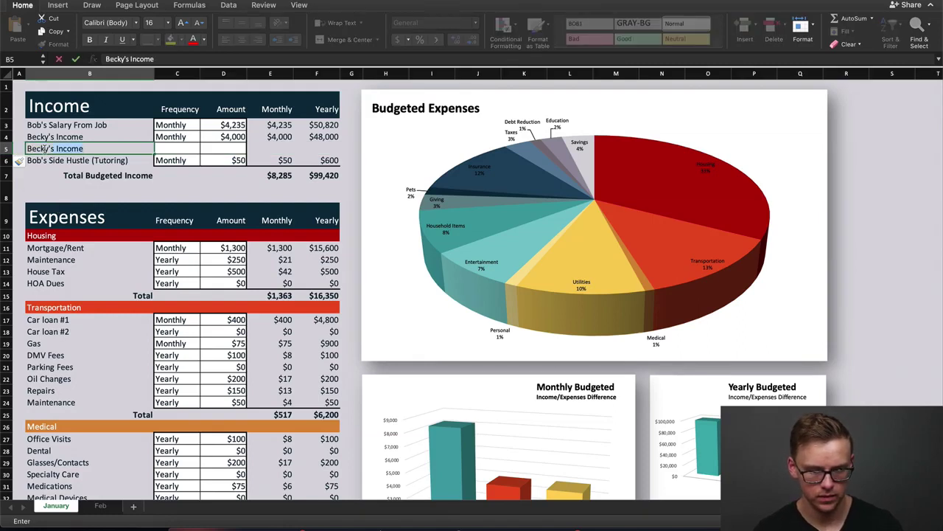
type("ecky's Side Hu")
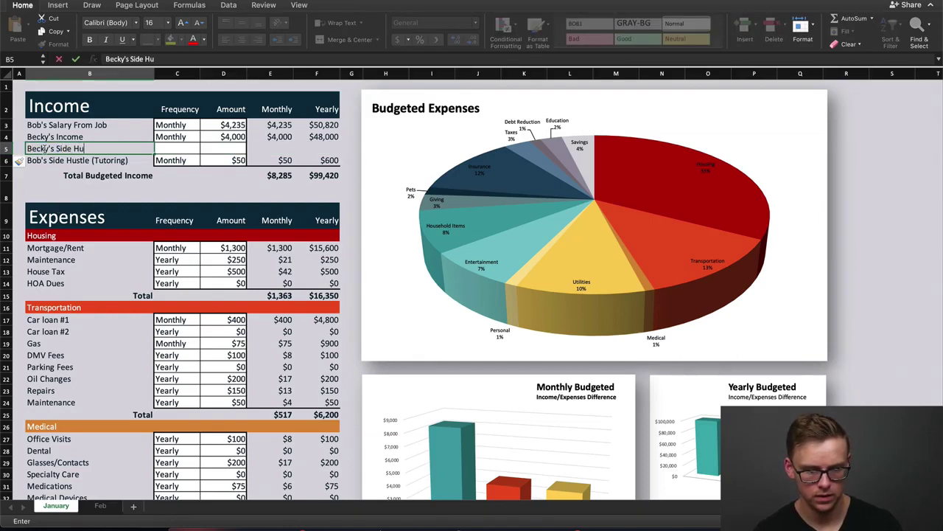
type("stle (")
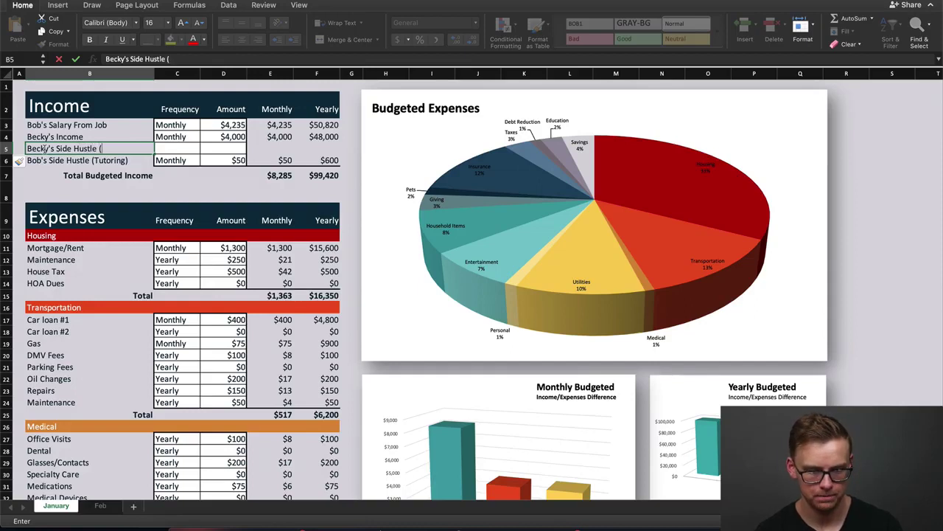
type("Consulting)")
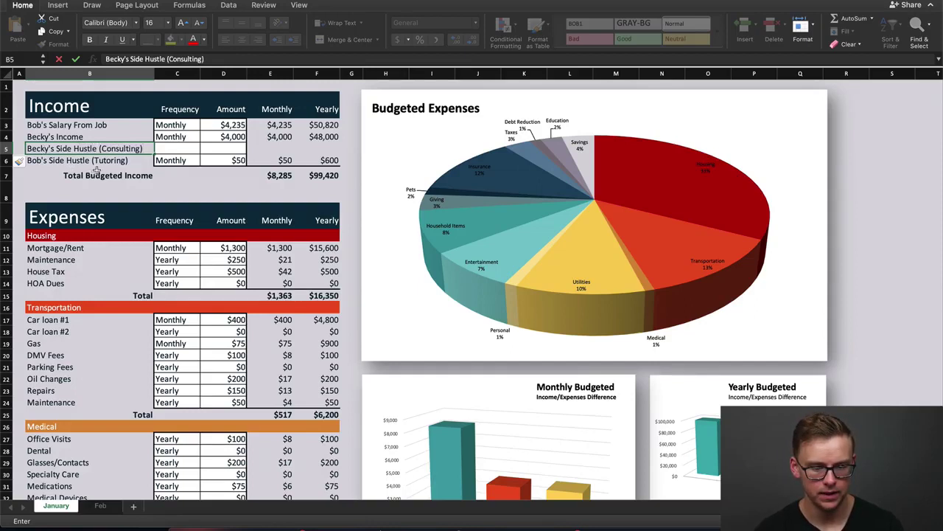
Step: Set the consulting side hustle's frequency in C5 to Monthly and its amount in D5 to 1000
left_click(168, 149)
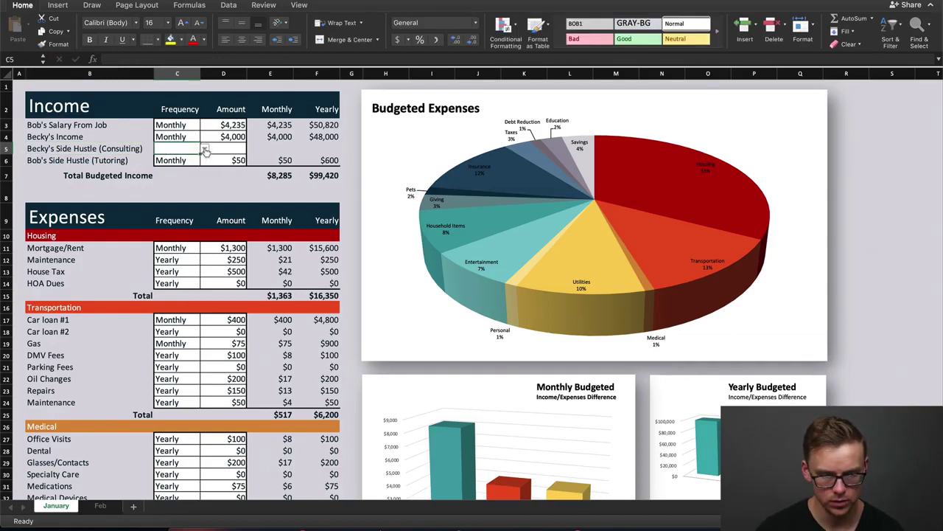
left_click(205, 150)
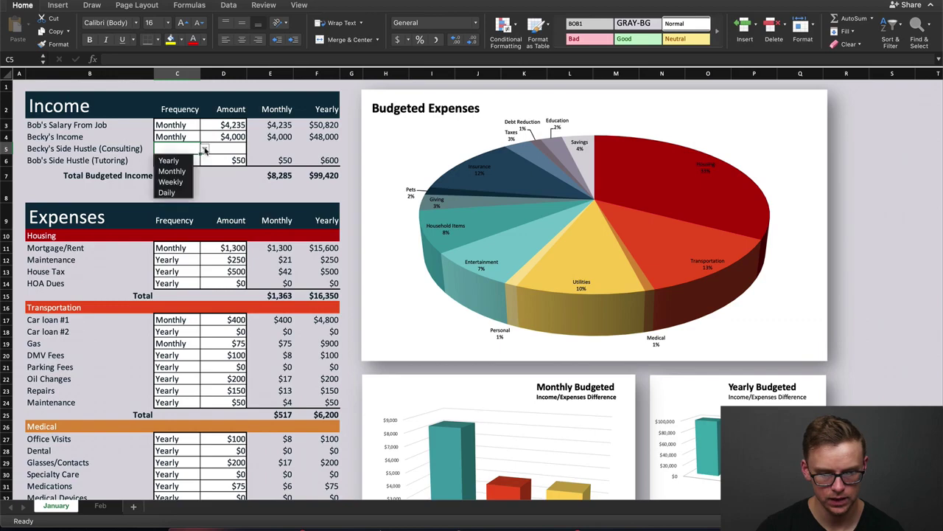
left_click(172, 171)
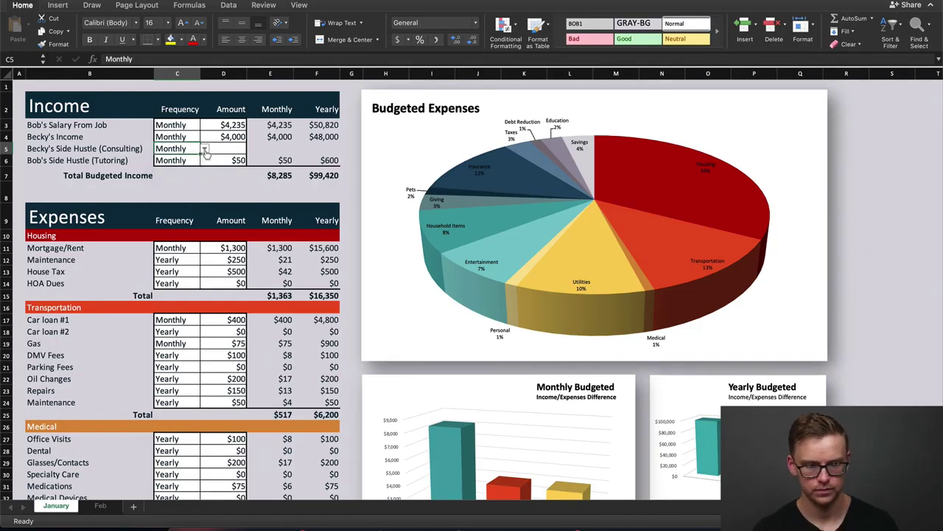
left_click(228, 150)
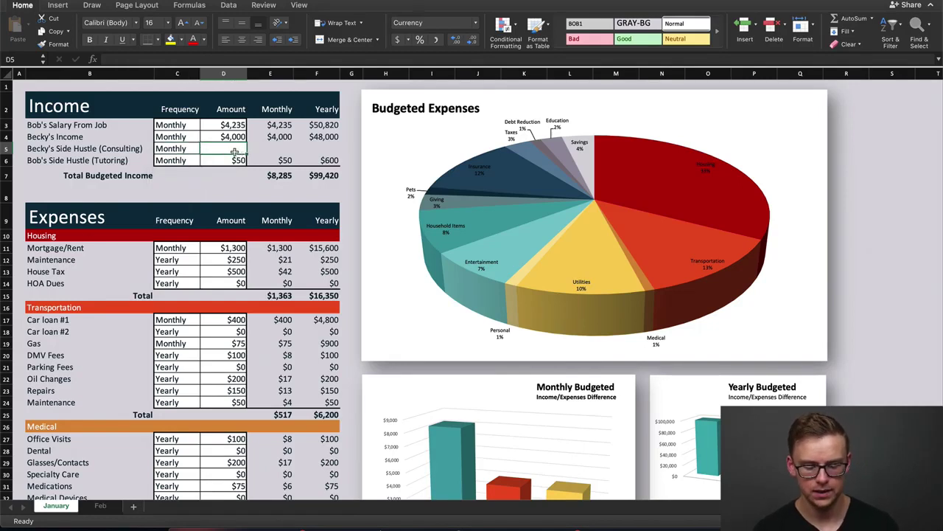
type("1000")
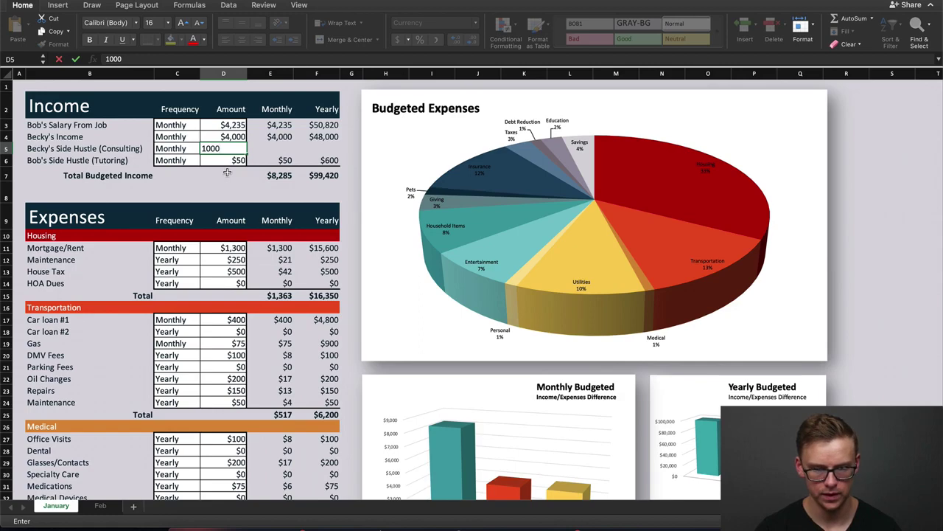
left_click(227, 174)
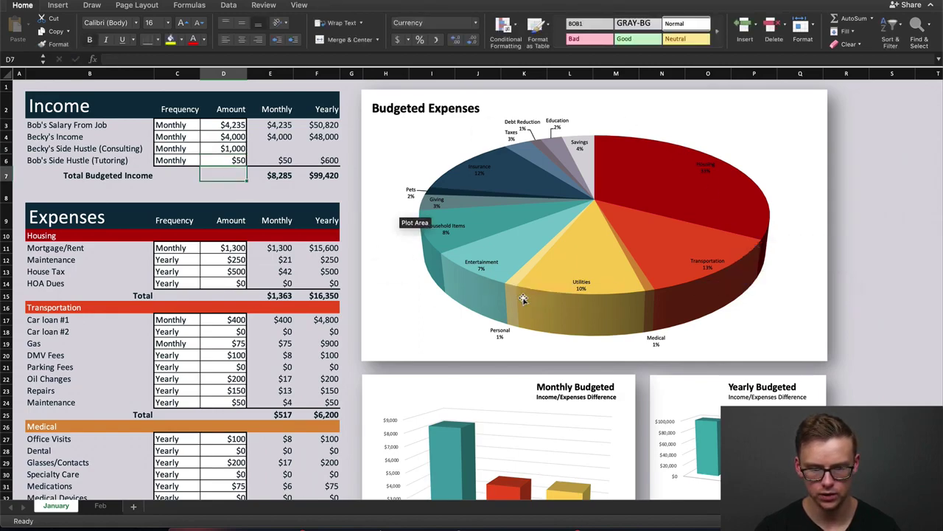
scroll(891, 248, "down", 3)
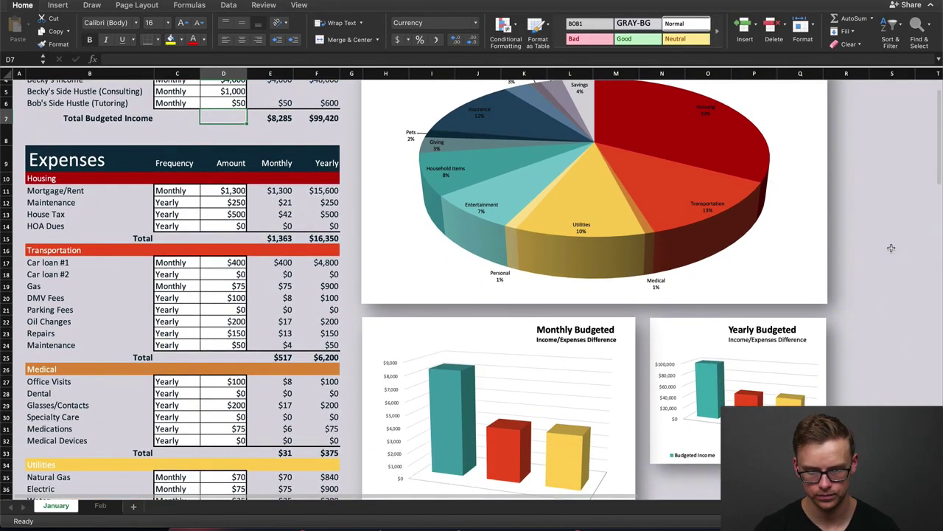
scroll(892, 247, "up", 3)
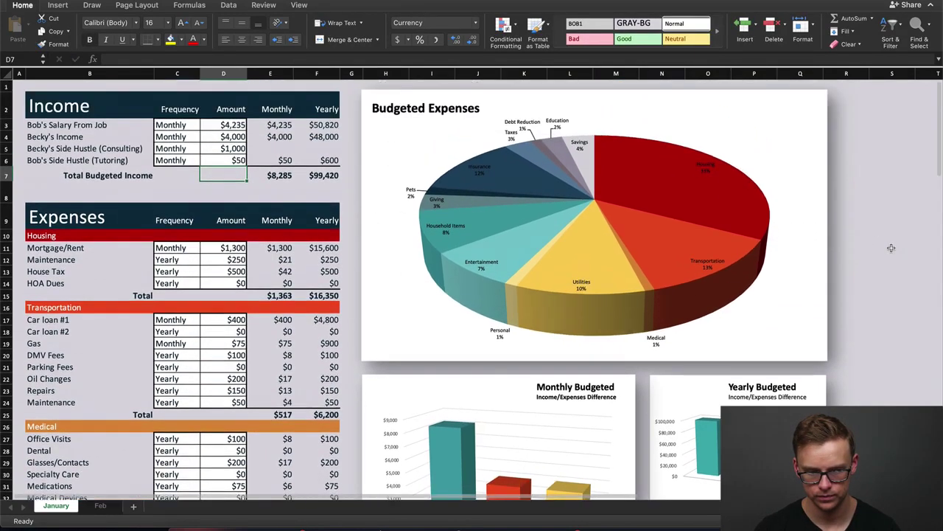
Step: Fill the Monthly and Yearly formulas from E4 and F4 down into the consulting row 5 and check the charts
left_click(272, 138)
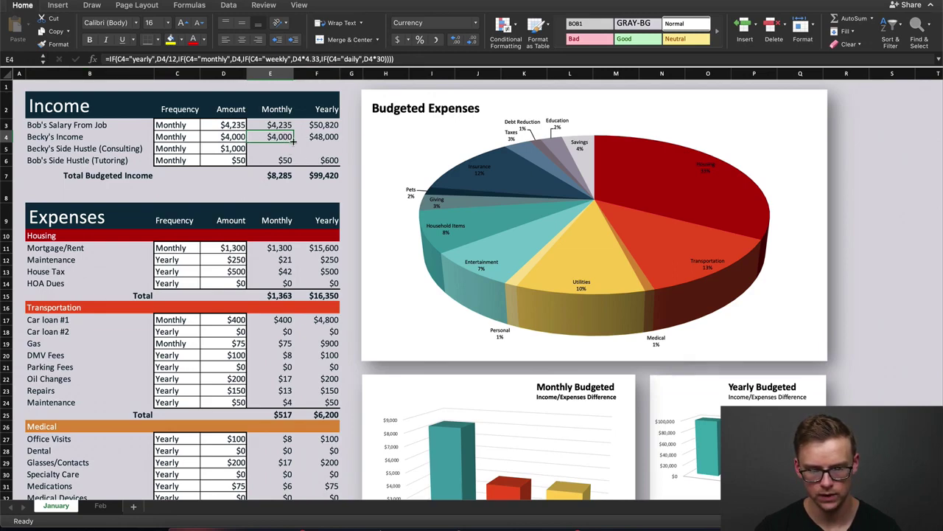
left_click_drag(293, 142, 292, 151)
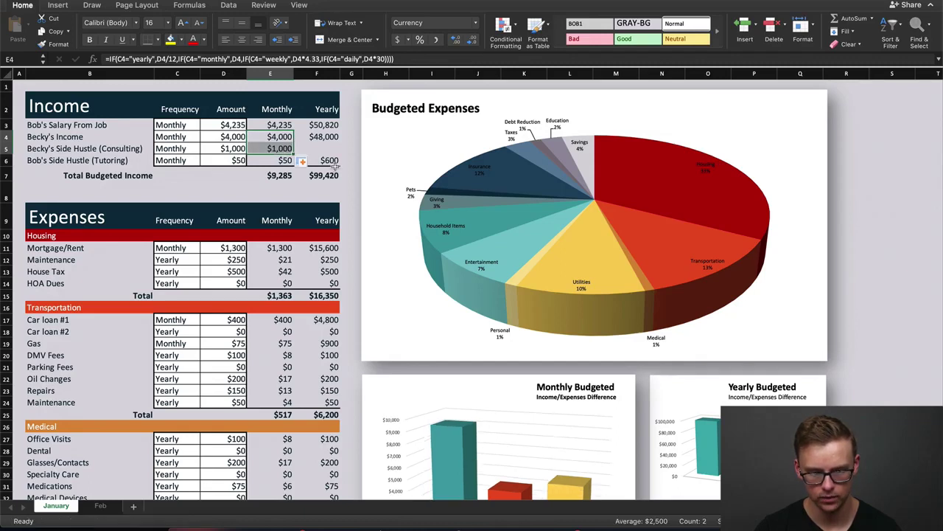
left_click(336, 140)
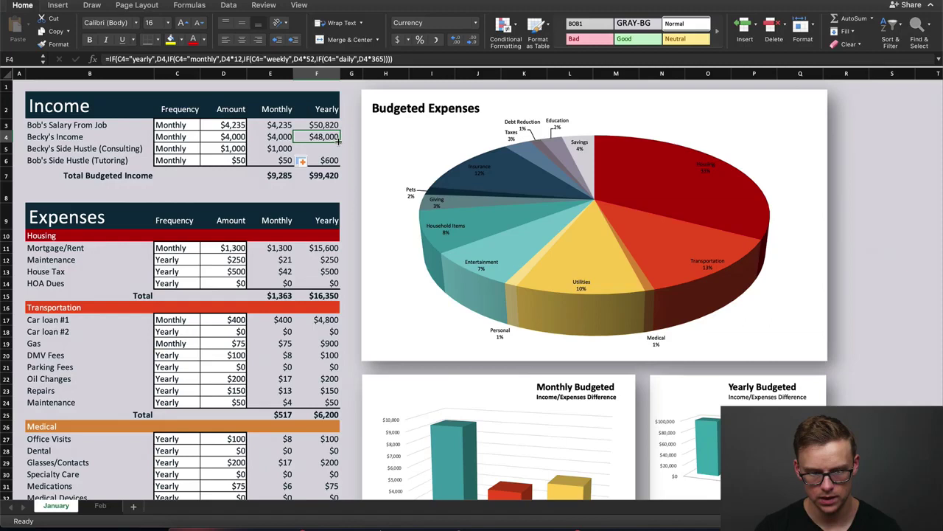
left_click_drag(339, 143, 338, 151)
left_click(878, 218)
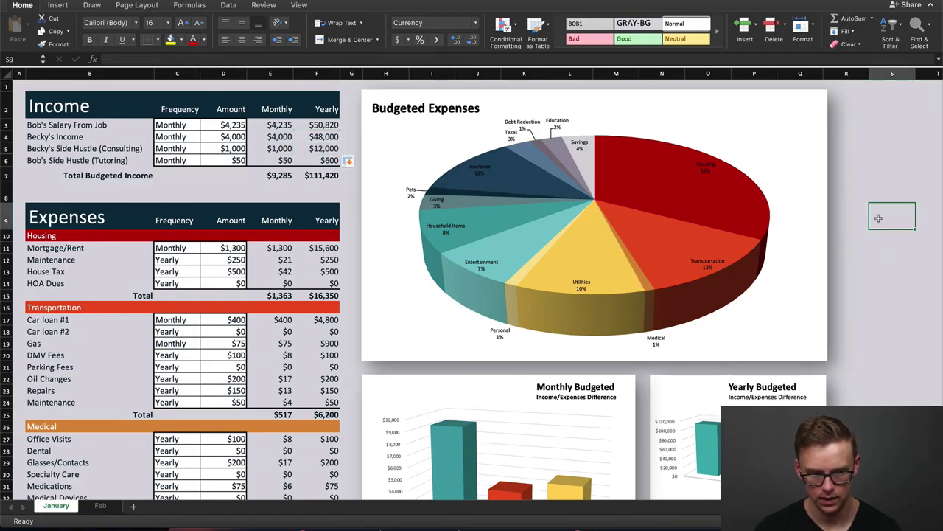
scroll(879, 218, "down", 2)
scroll(245, 163, "up", 2)
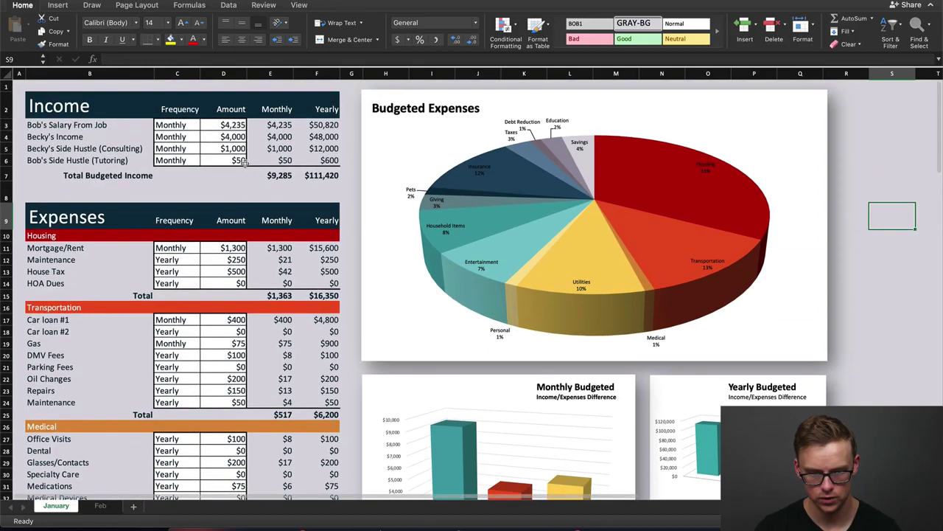
Step: Set the consulting side hustle's amount in D5 to 5000 and check the effect on the income totals and bar charts
left_click(233, 149)
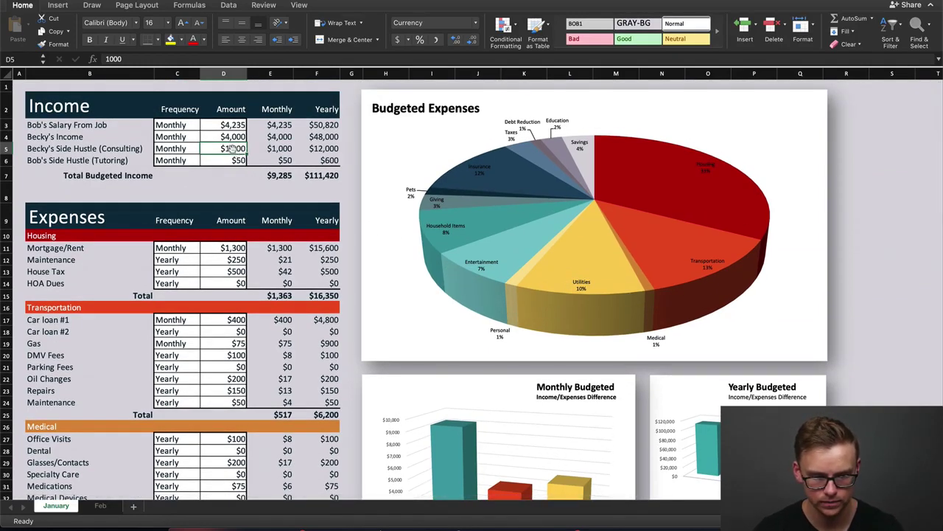
double_click(233, 148)
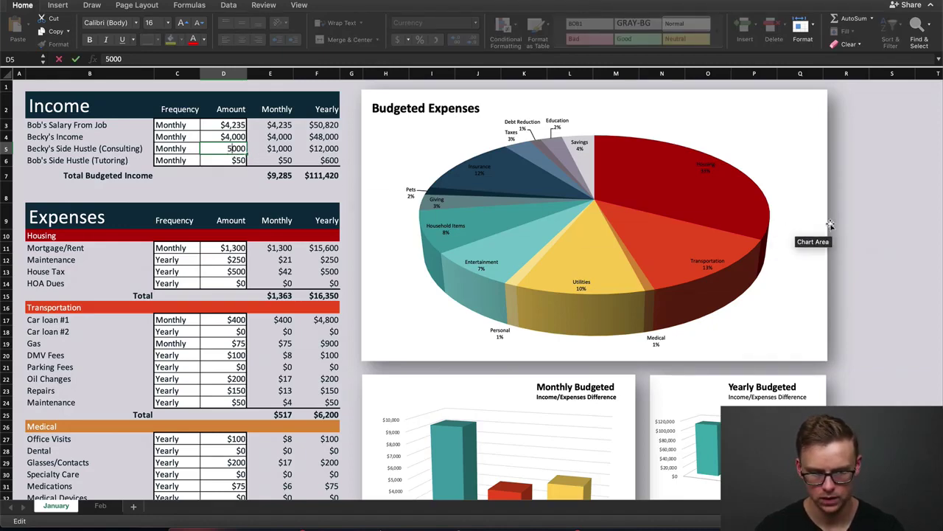
scroll(869, 225, "down", 3)
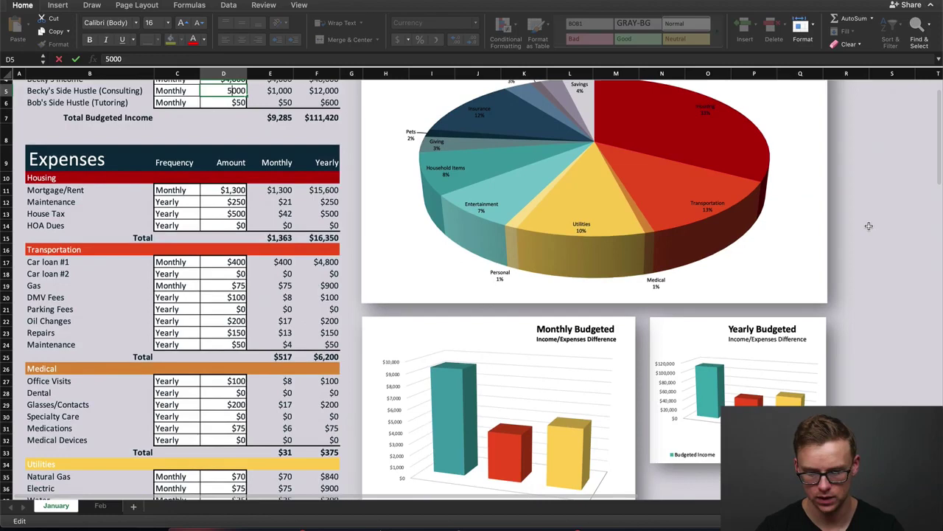
key("Return")
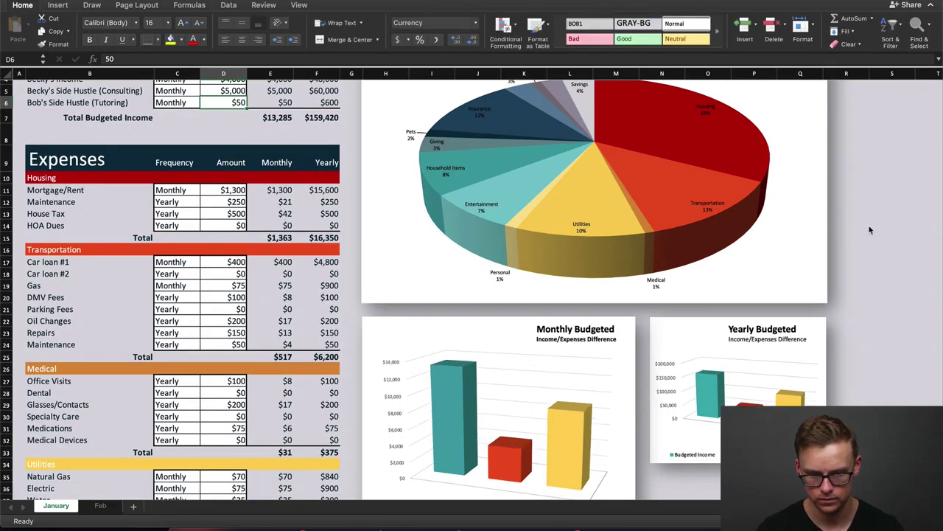
scroll(870, 230, "up", 3)
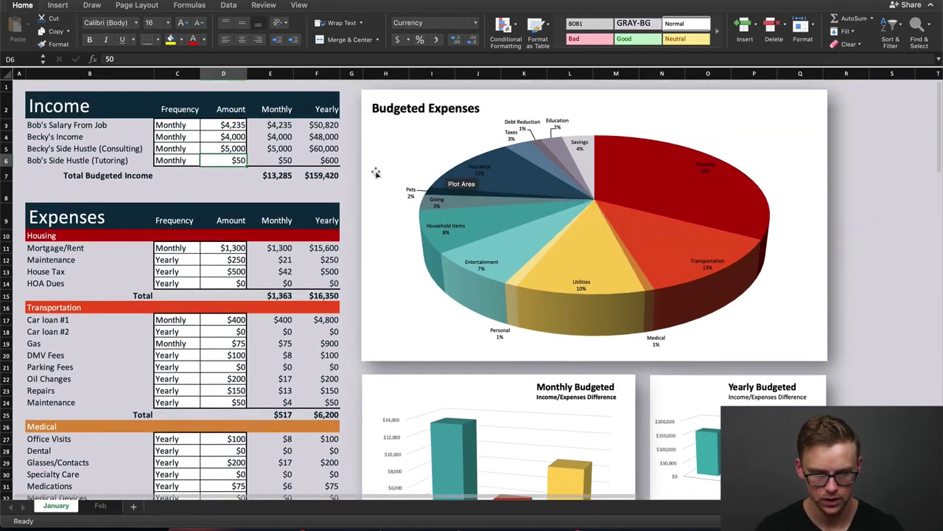
Step: Replace the consulting side hustle's amount in D5 with 100
double_click(235, 148)
key("Escape")
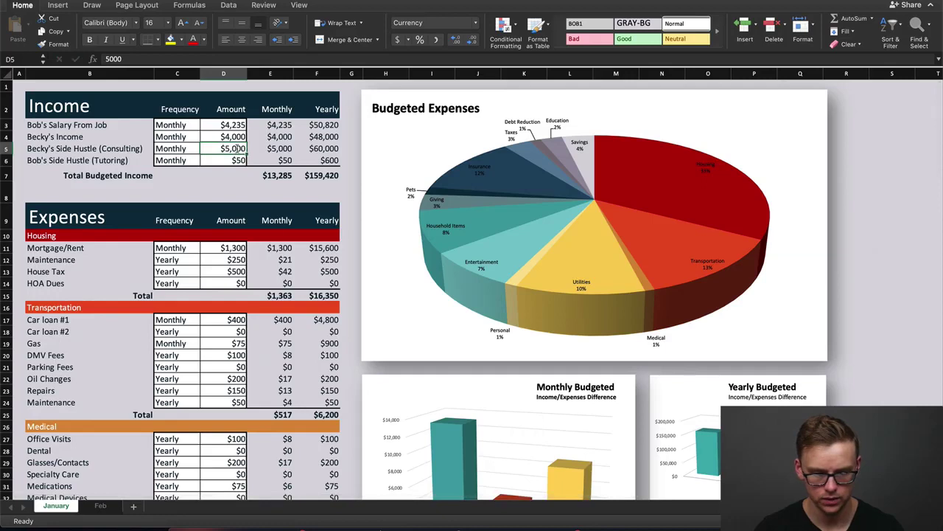
key("Delete")
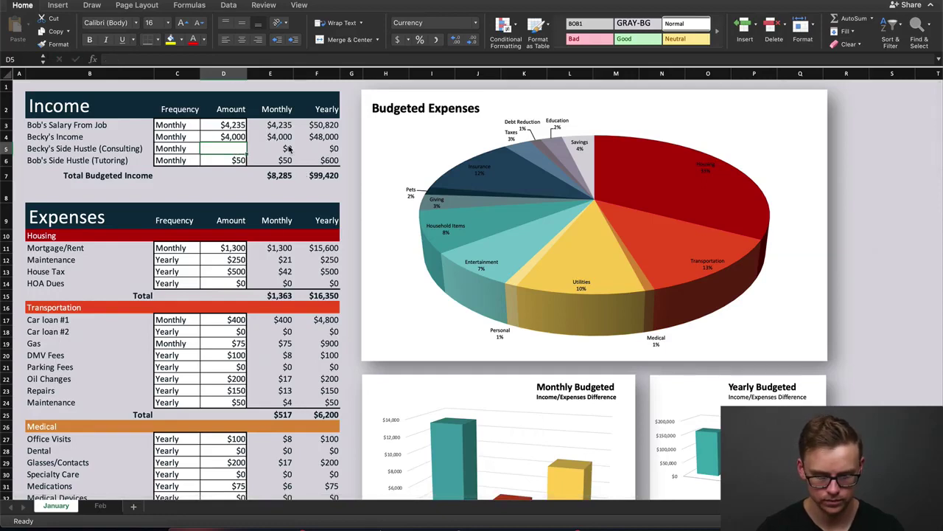
type("100")
key("Return")
key("Return")
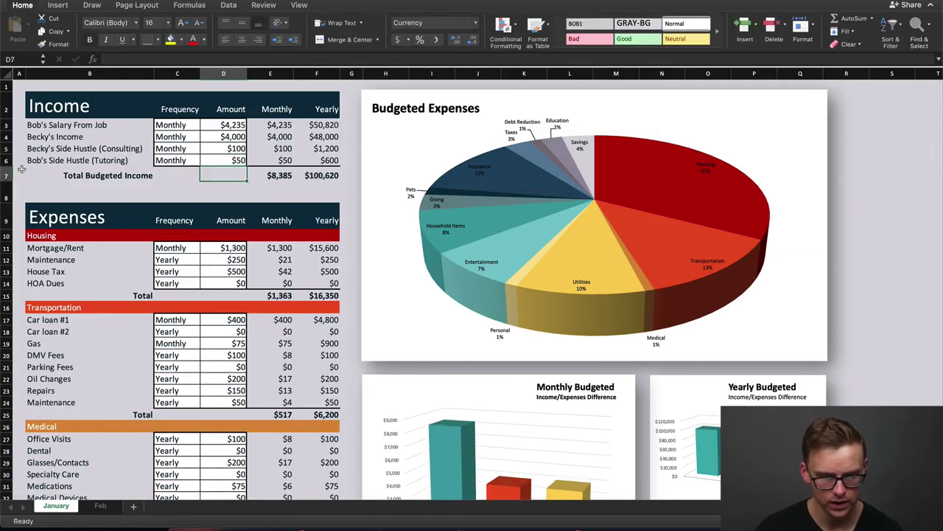
Step: Look through the expense categories below the Income table and compare them with the budget charts
scroll(22, 175, "down", 5)
scroll(22, 176, "down", 15)
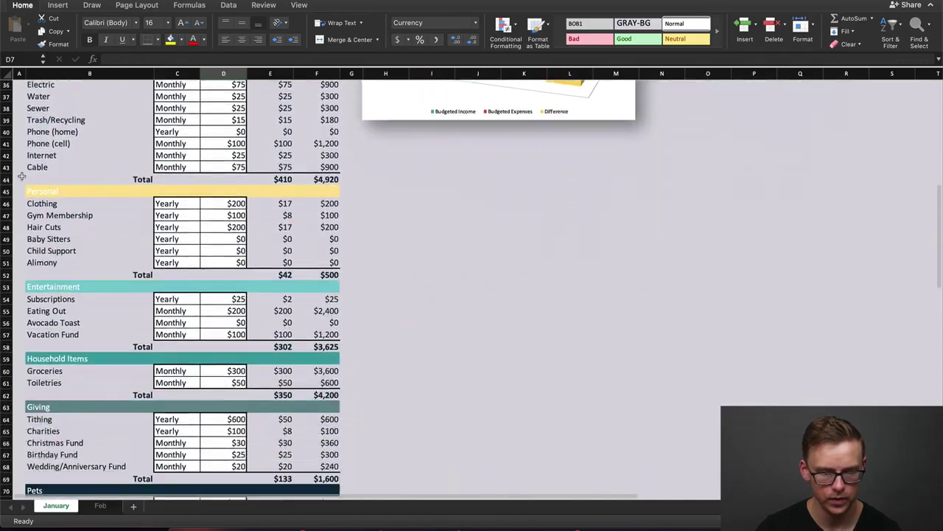
scroll(22, 175, "down", 3)
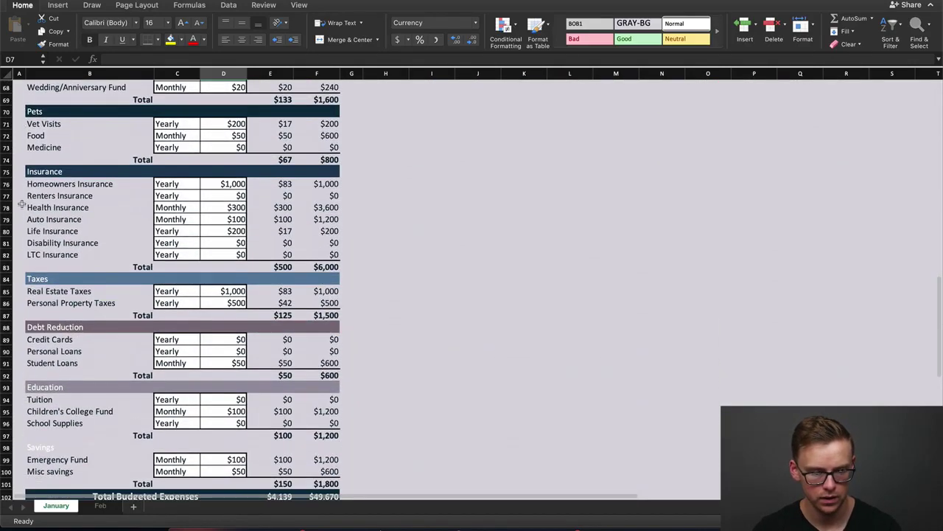
scroll(468, 211, "down", 3)
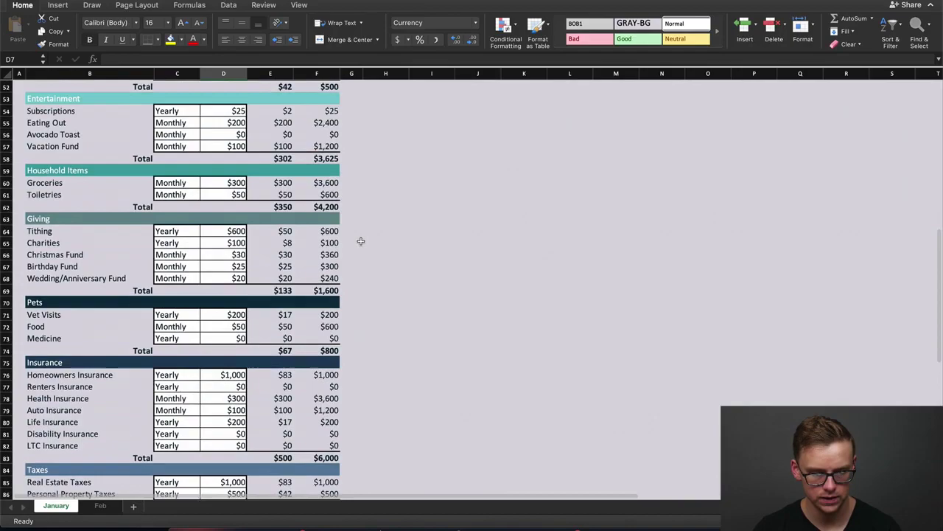
scroll(360, 241, "up", 15)
scroll(347, 243, "down", 3)
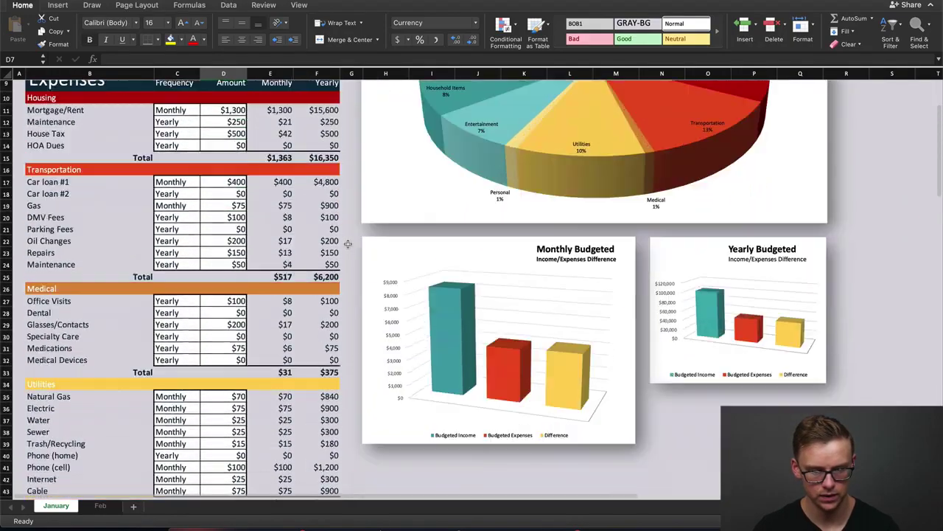
scroll(347, 243, "down", 20)
scroll(337, 243, "up", 20)
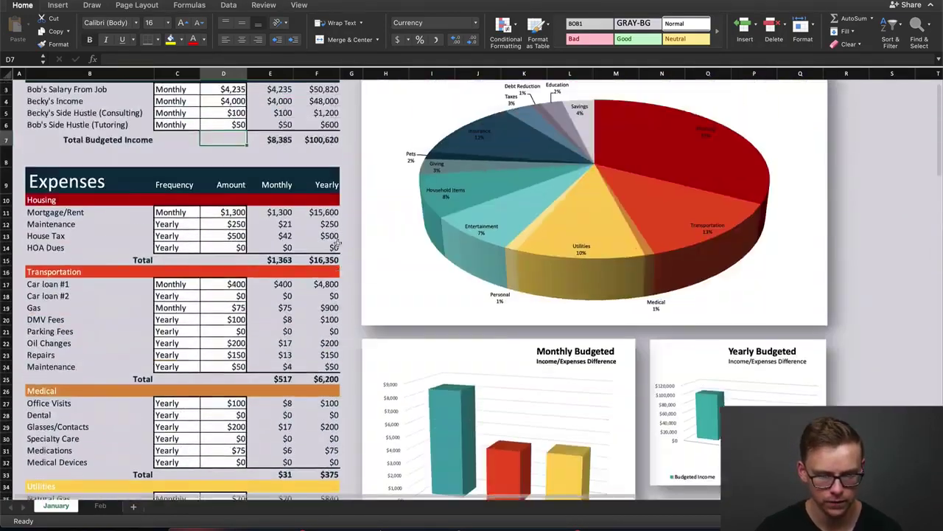
scroll(337, 243, "up", 2)
scroll(337, 243, "down", 2)
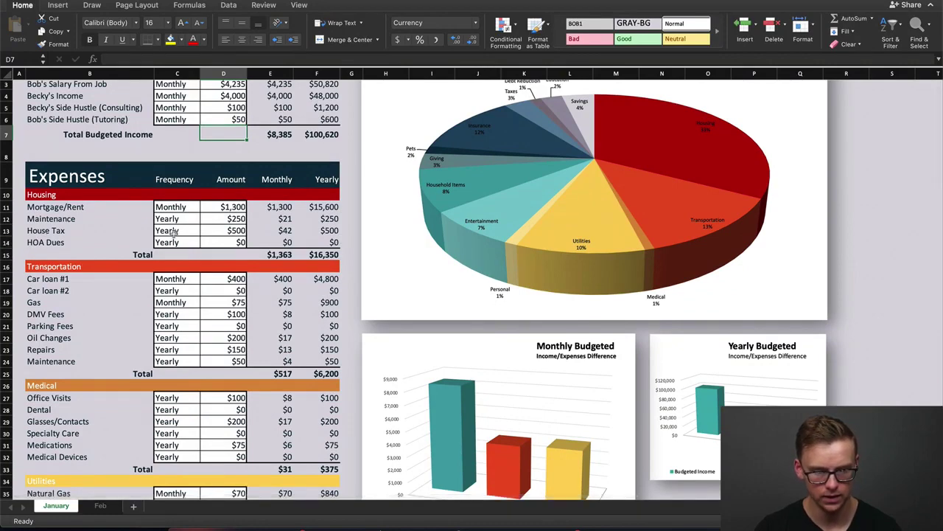
scroll(39, 168, "up", 2)
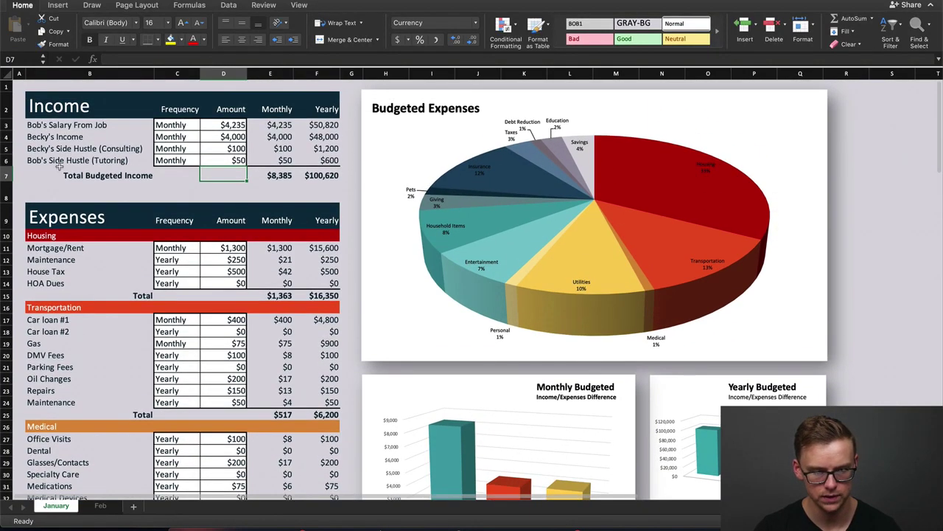
left_click(6, 160)
right_click(6, 160)
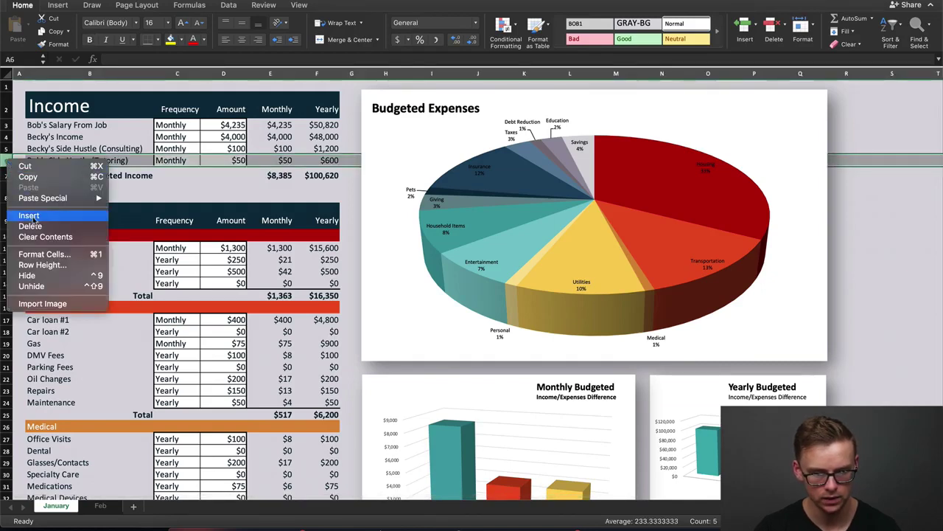
left_click(291, 270)
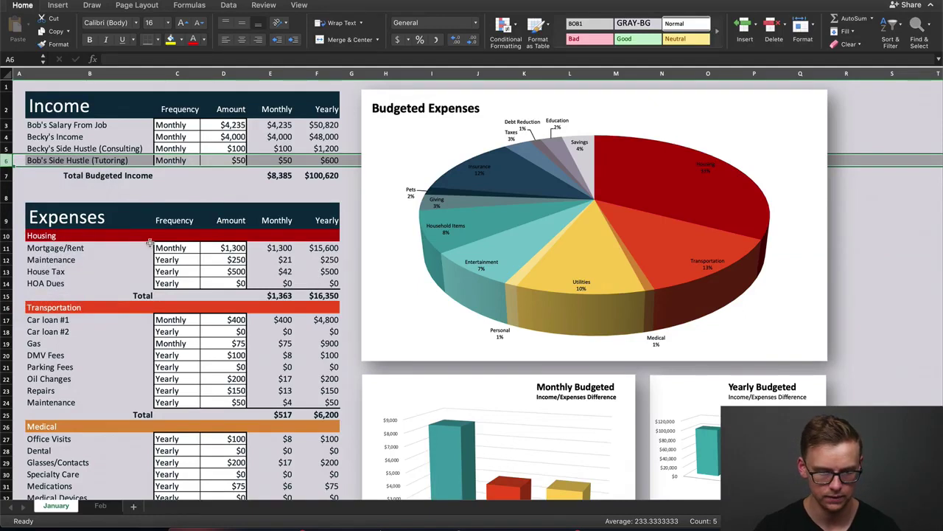
left_click(351, 220)
Step: Review the expense sections from Housing and Transportation down to the Total Budgeted Expenses row
scroll(351, 221, "down", 1)
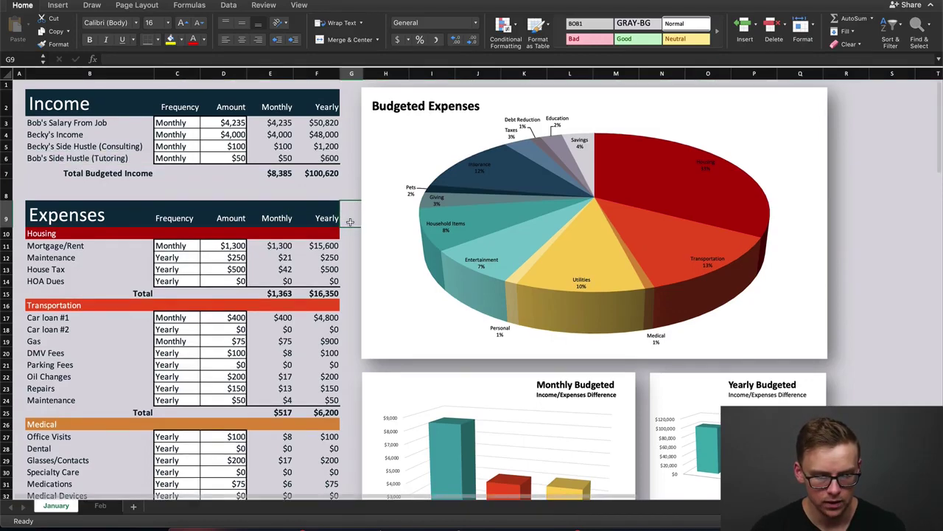
scroll(351, 222, "down", 2)
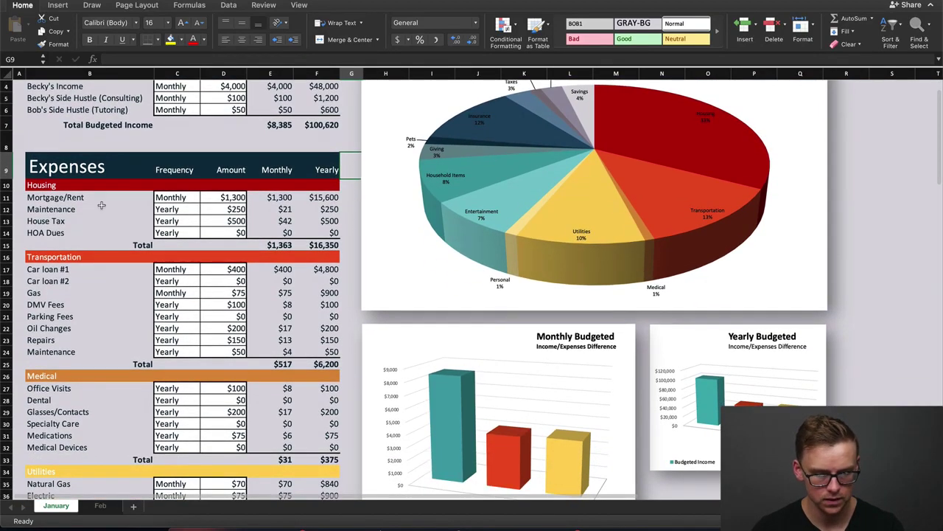
left_click(55, 188)
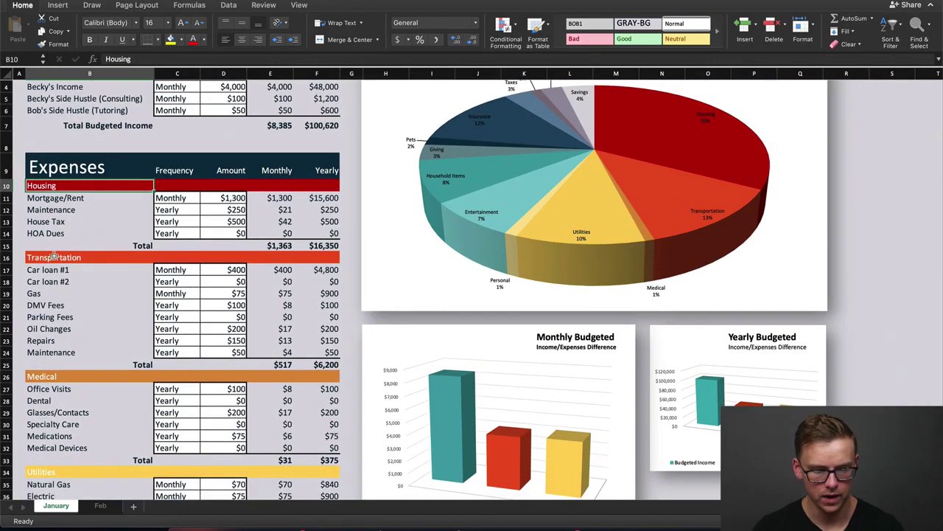
left_click(55, 257)
scroll(61, 252, "down", 6)
scroll(61, 252, "down", 13)
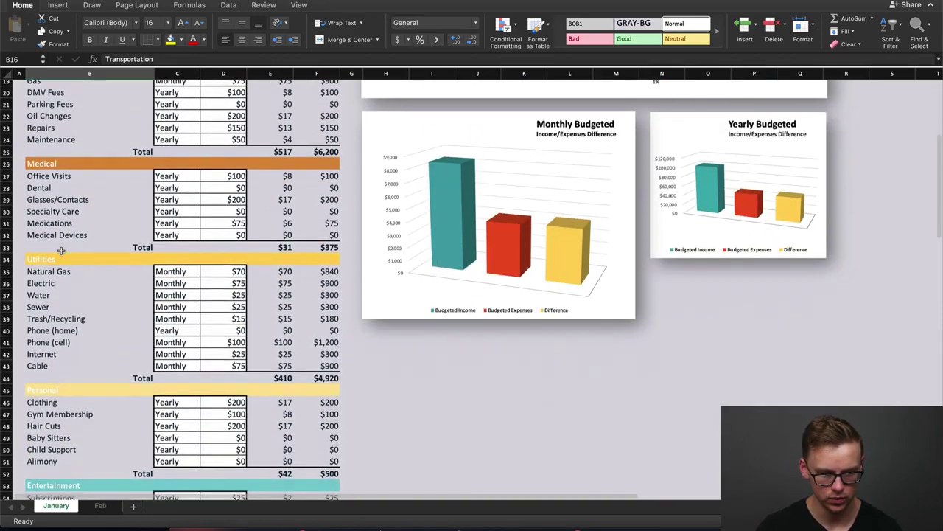
scroll(61, 250, "down", 9)
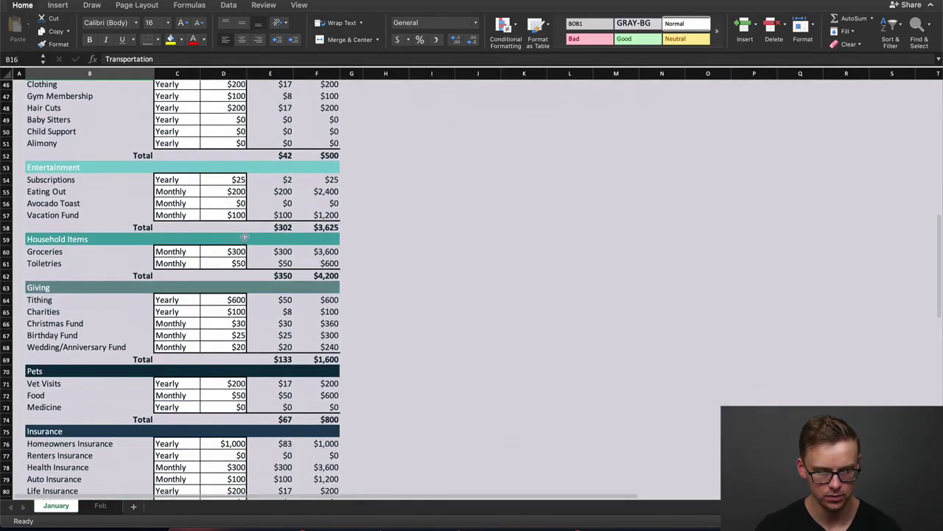
scroll(408, 237, "down", 8)
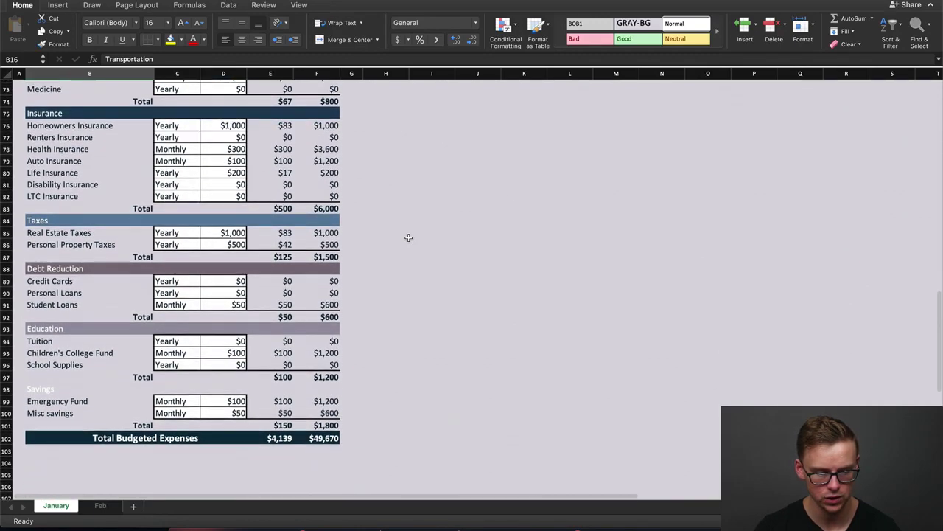
scroll(408, 238, "down", 2)
scroll(408, 237, "up", 20)
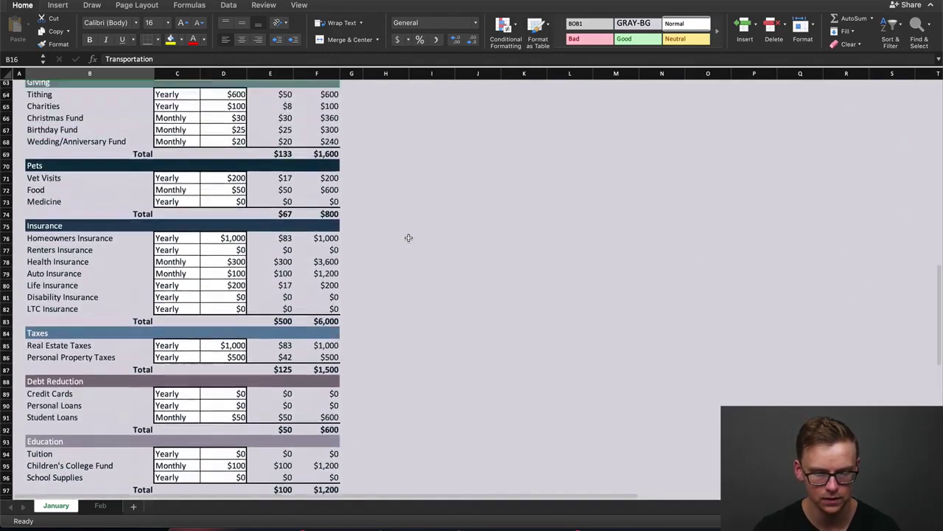
Step: Set the Mortgage/Rent amount in D11 to 5000 to test how the Budgeted Expenses pie chart responds
left_click(240, 247)
key("BackSpace")
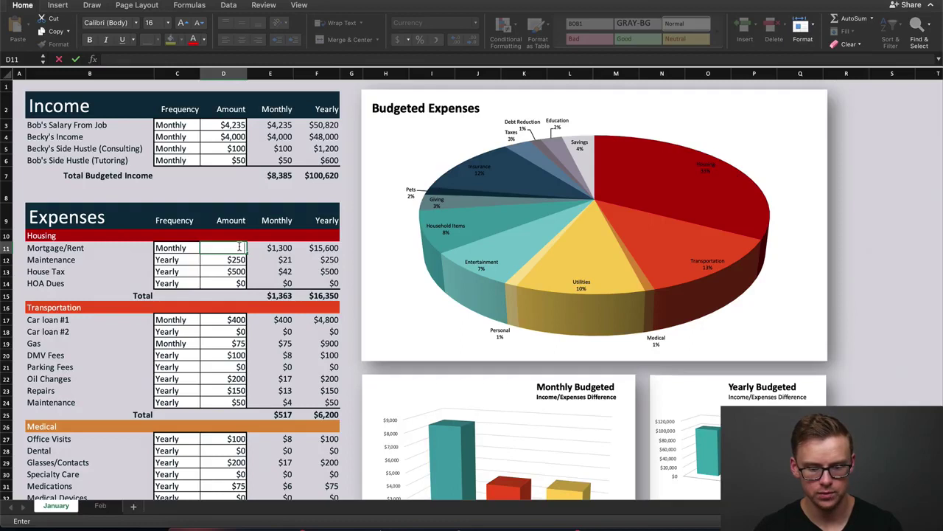
type("5")
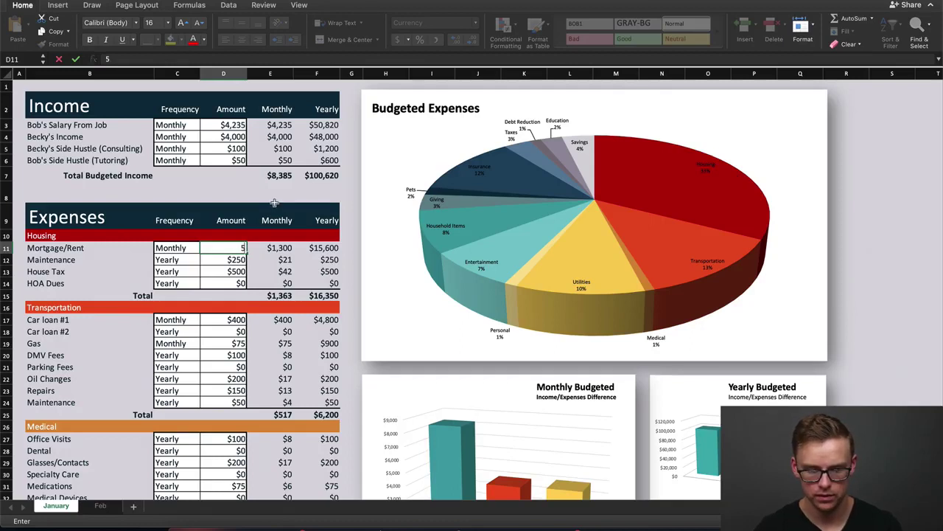
type("000")
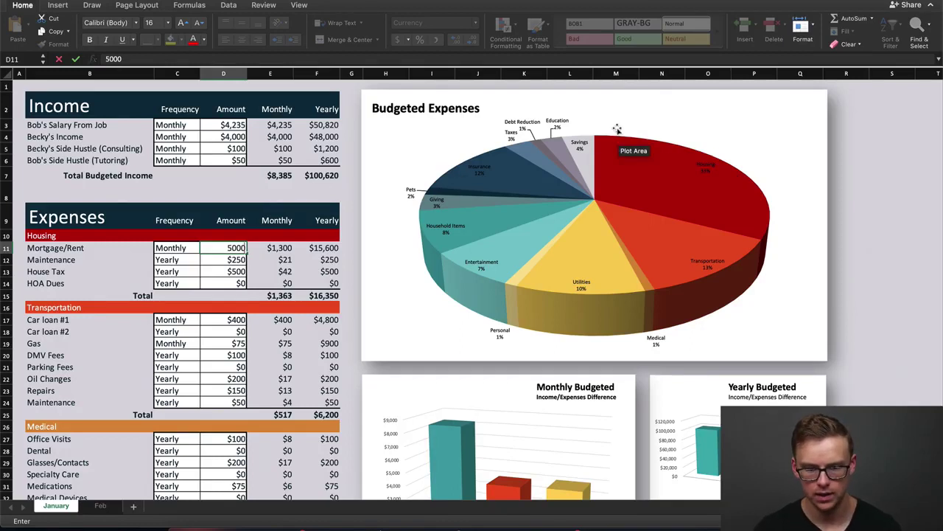
mouse_move(714, 170)
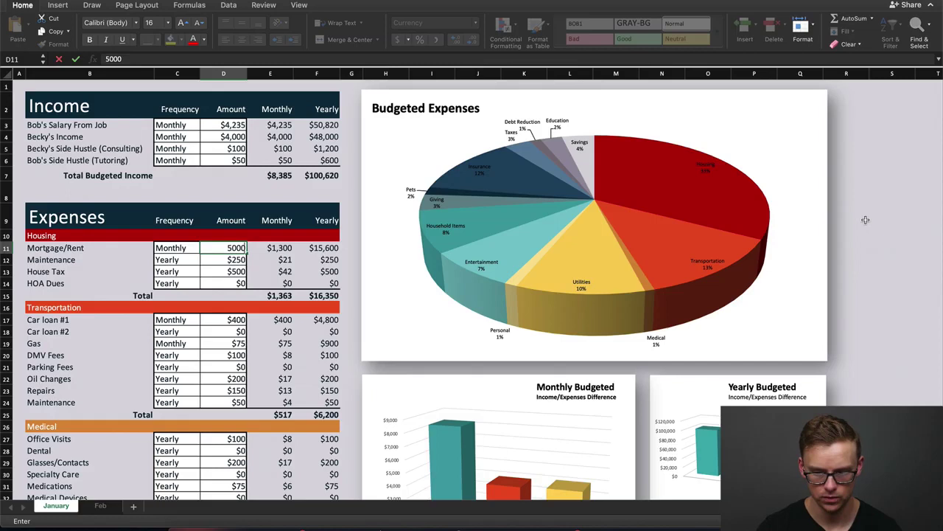
key("Return")
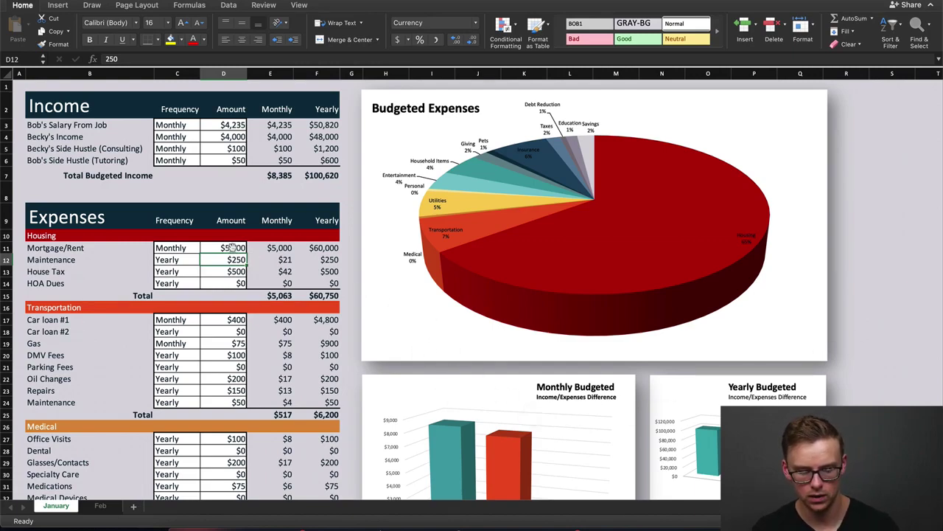
Step: Set the Mortgage/Rent amount in D11 back to 1300
left_click(232, 247)
type("1300")
key("ctrl+Return")
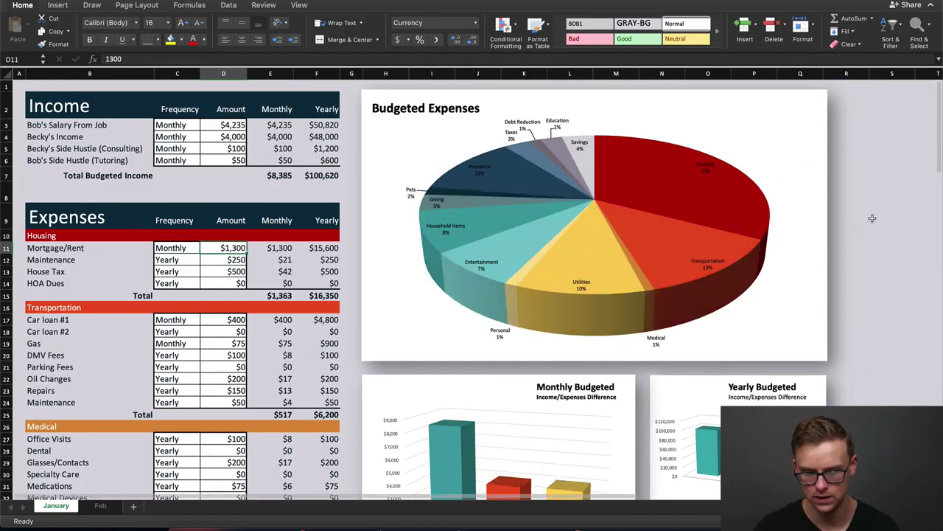
Step: Inspect the Monthly and Yearly Total Budgeted Expenses formulas in E102 and F102, and return to the Income table
scroll(872, 215, "down", 2)
scroll(871, 215, "down", 2)
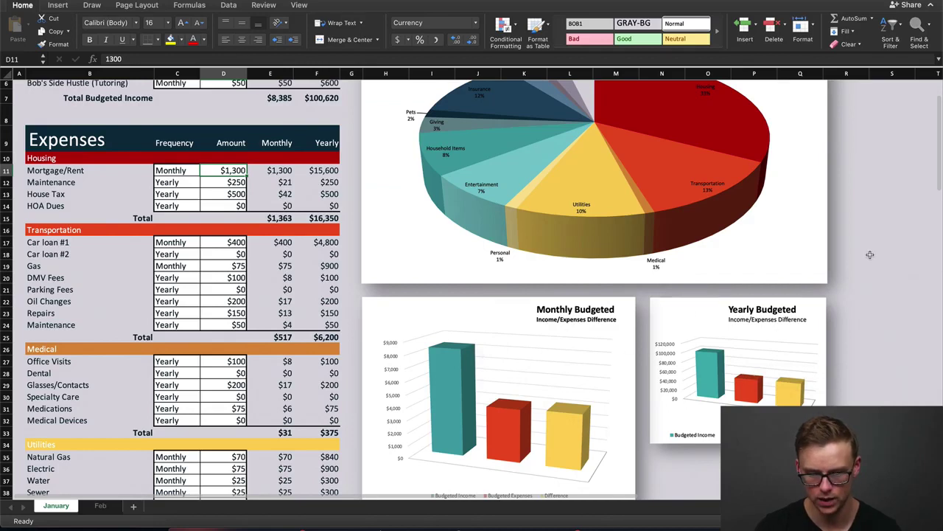
scroll(870, 255, "down", 20)
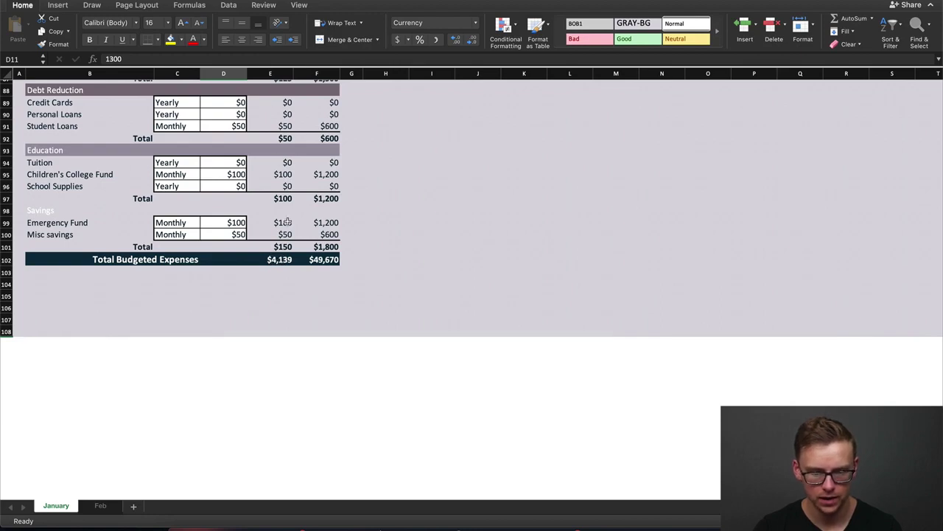
left_click(278, 261)
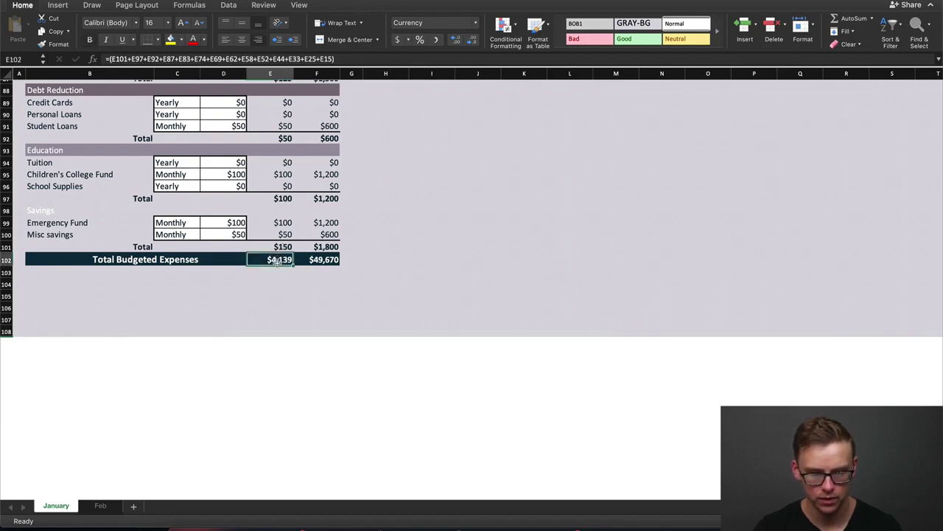
left_click(326, 261)
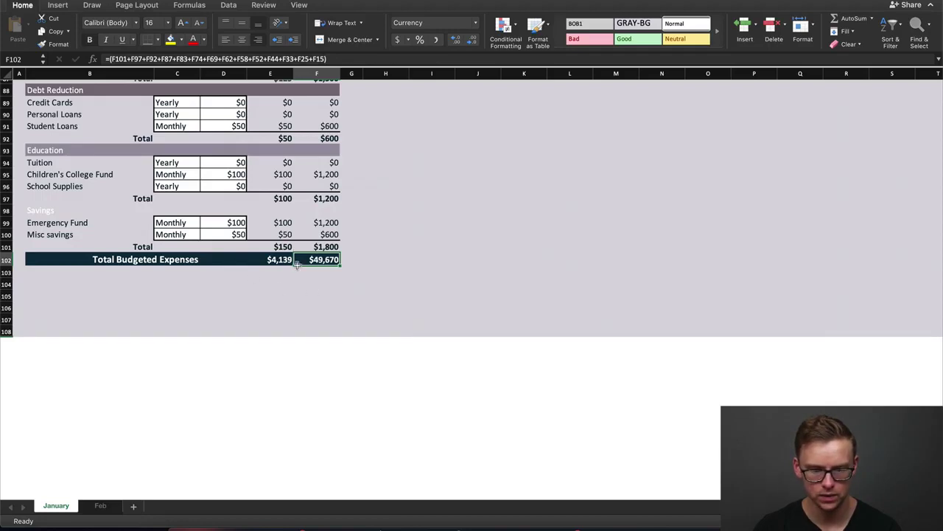
scroll(348, 154, "up", 20)
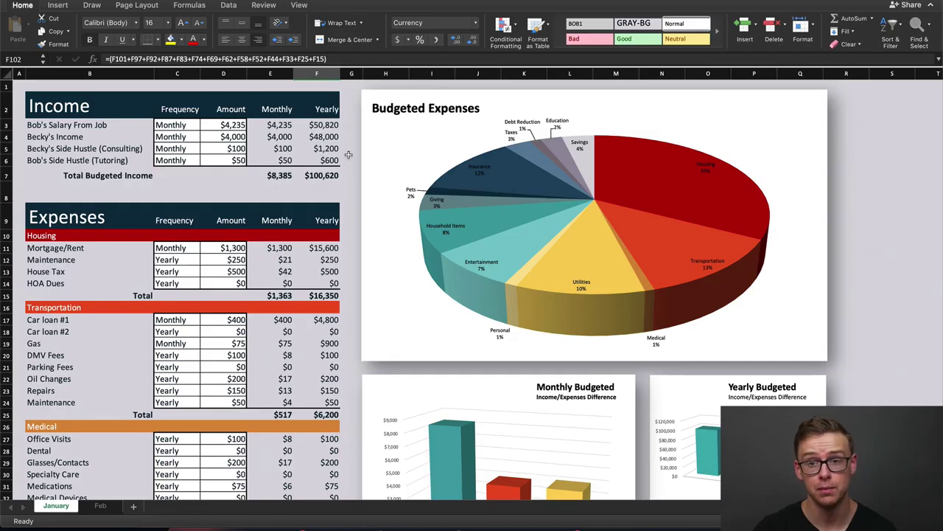
Step: Review the Entertainment section, inspecting the amounts and yearly costs for Starbucks and Avocado Toast
scroll(348, 154, "down", 5)
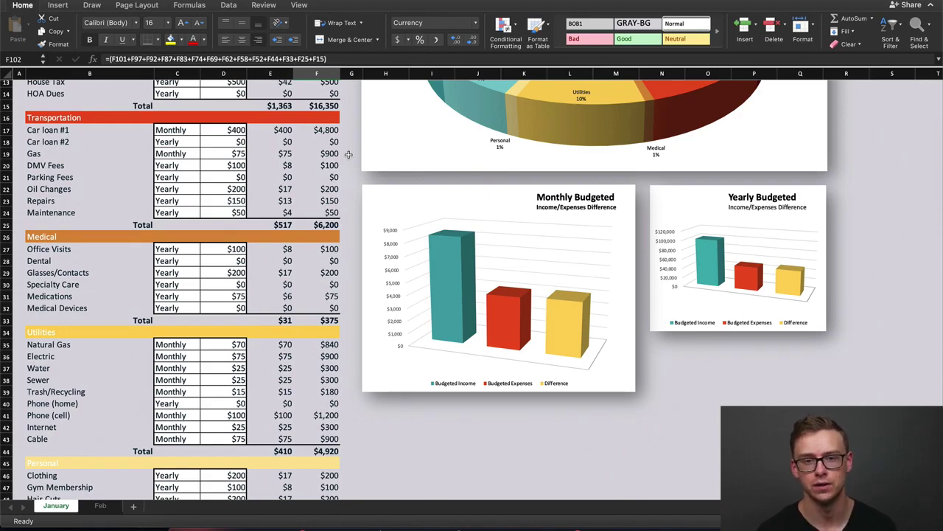
scroll(349, 154, "down", 10)
left_click(377, 250)
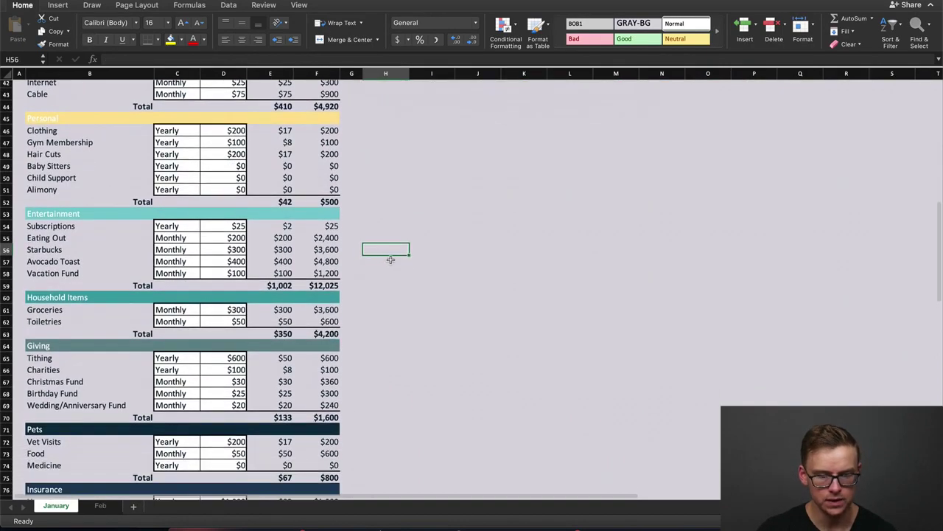
left_click(54, 212)
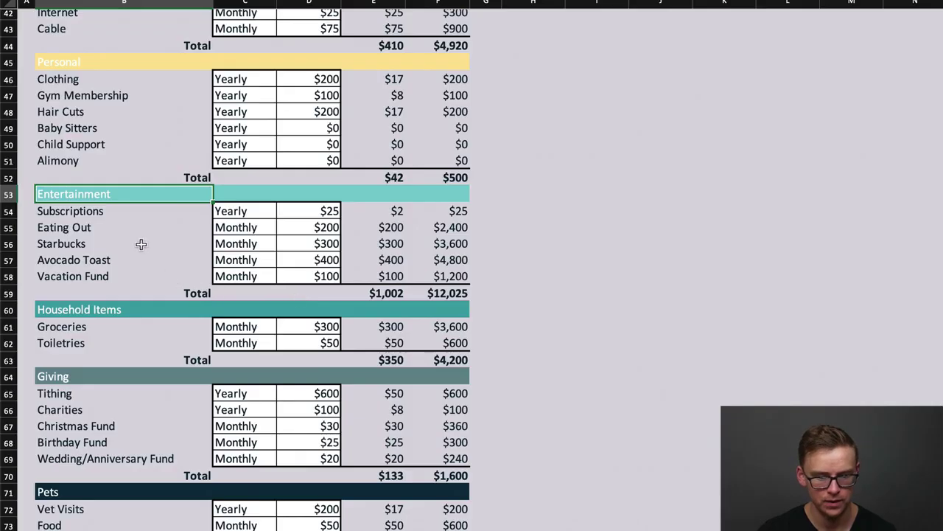
left_click(140, 244)
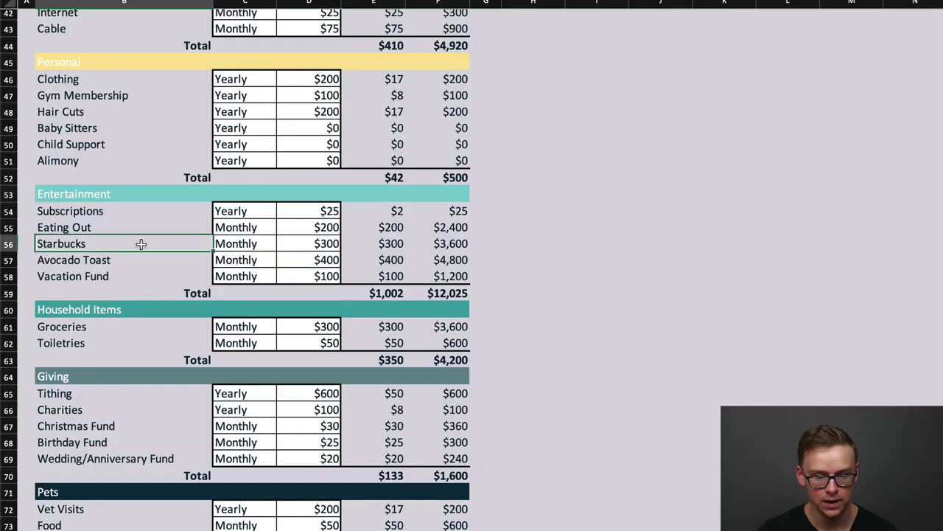
left_click(329, 243)
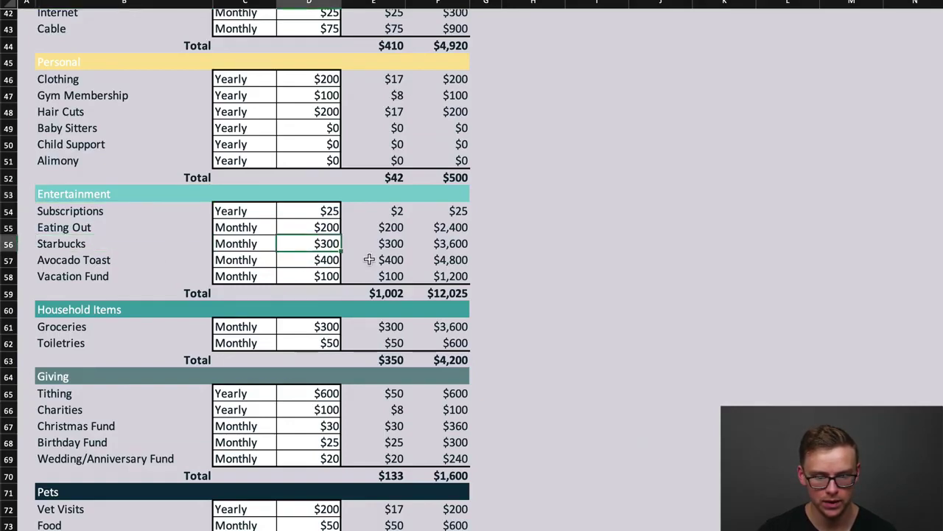
left_click(329, 260, "shift")
left_click(329, 260)
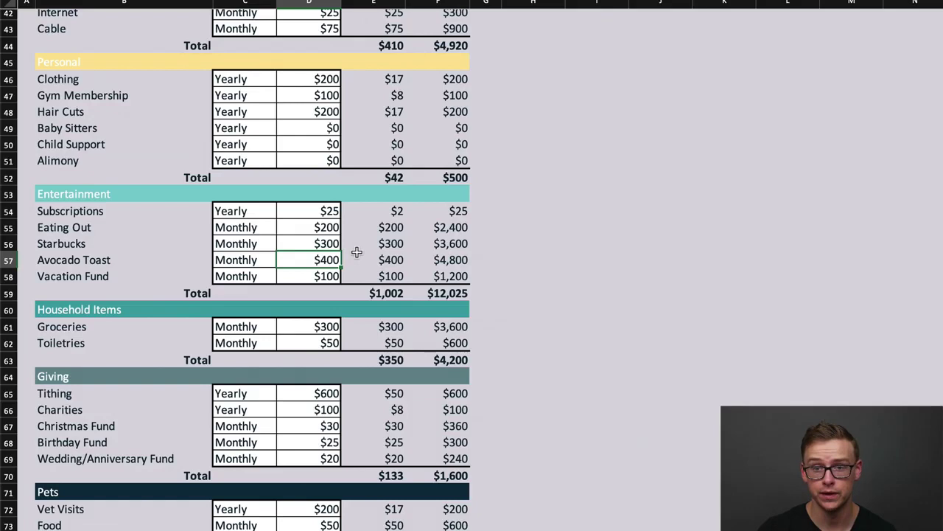
left_click(451, 245)
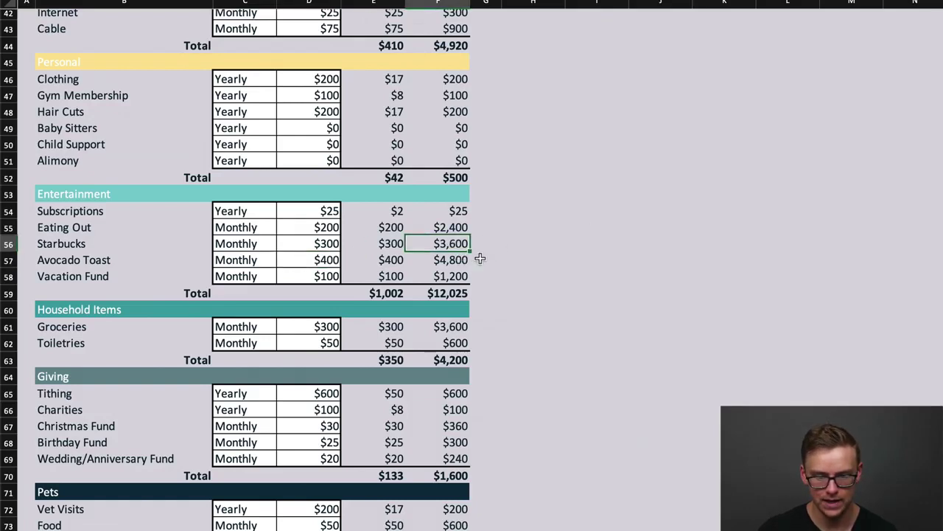
left_click(440, 260)
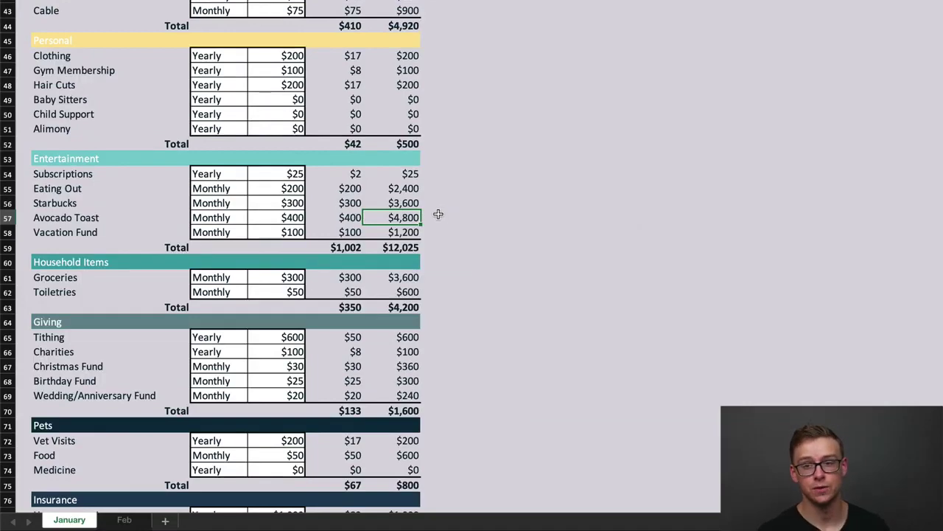
Step: Check the Budgeted Expenses pie chart and review the expense amounts from Housing through Medical down to Entertainment
scroll(428, 209, "up", 14)
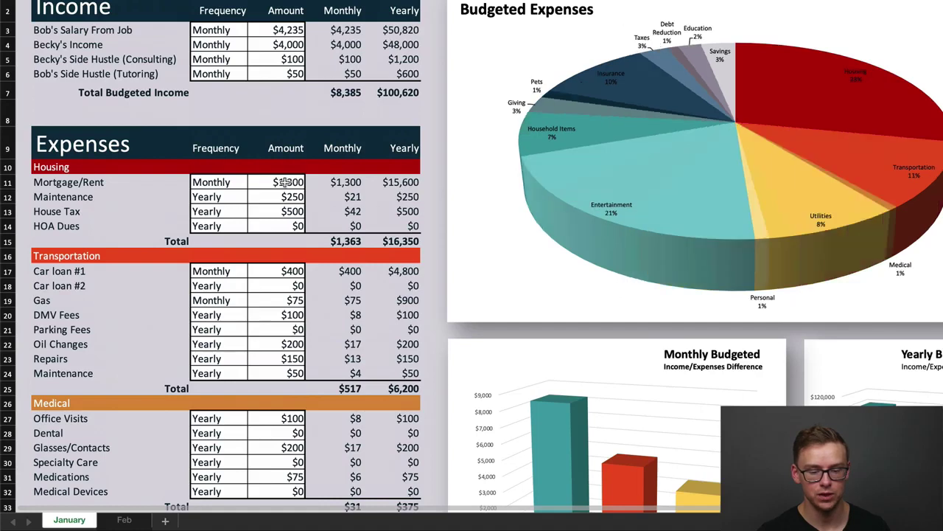
left_click(286, 182)
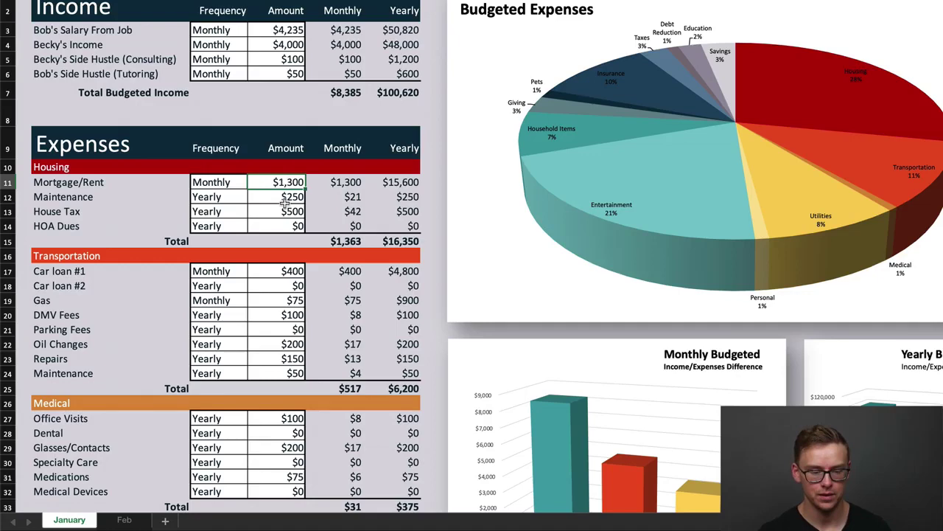
scroll(285, 204, "down", 10)
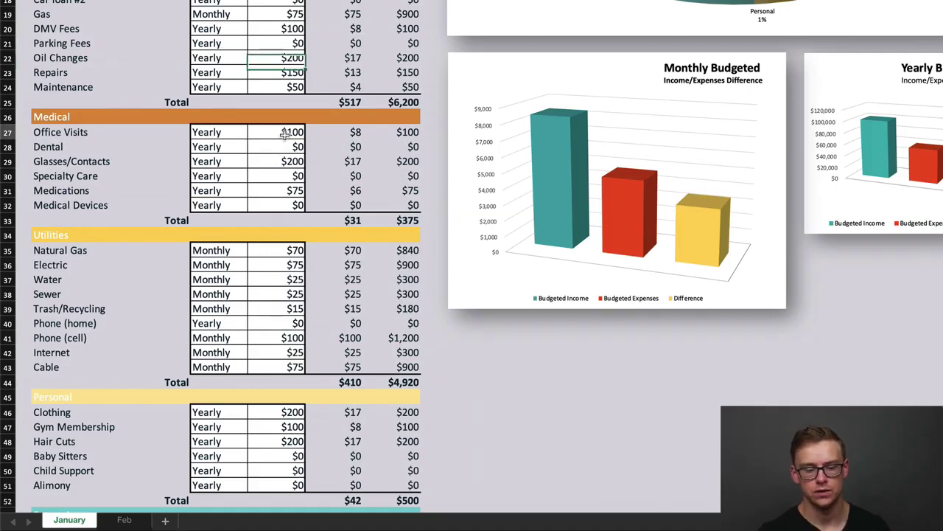
left_click(285, 134)
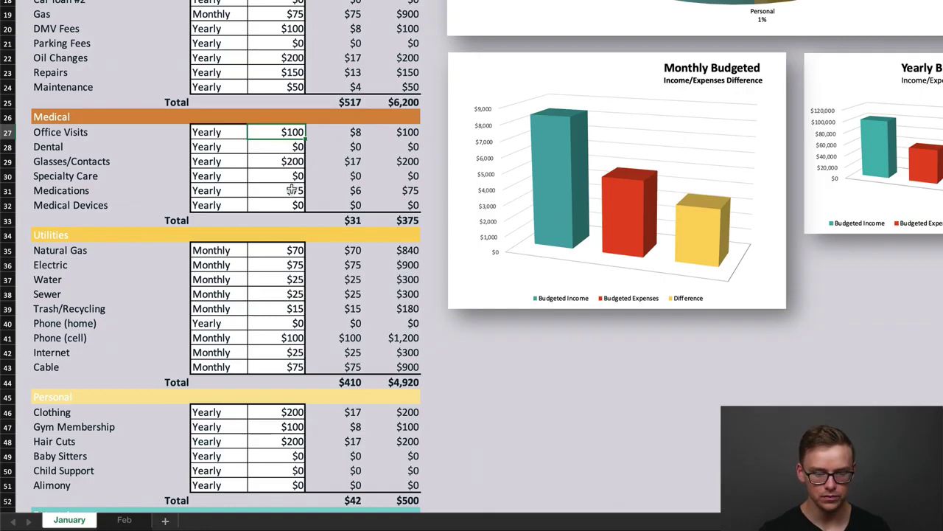
scroll(292, 189, "down", 6)
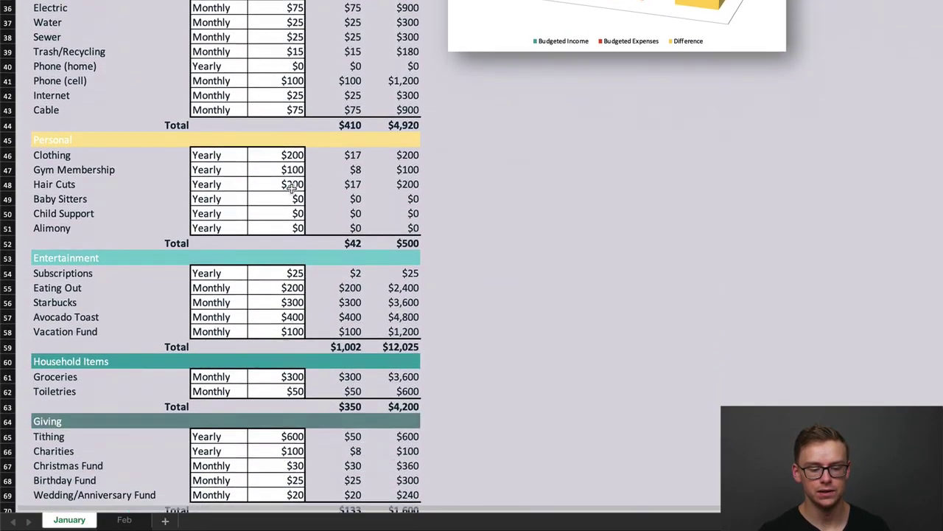
scroll(292, 186, "down", 3)
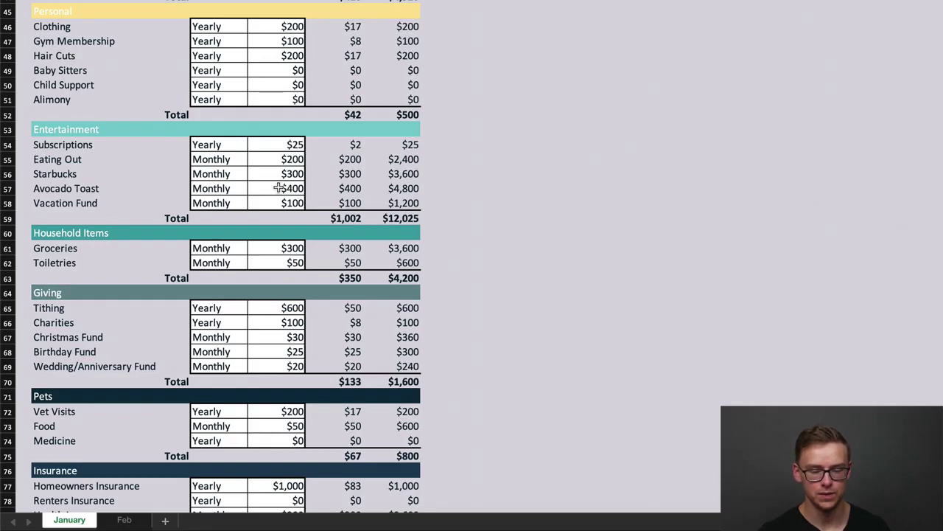
Step: Reduce the monthly Entertainment amounts, setting Starbucks in D56 to 50 and Avocado Toast in D57 to 25
left_click(284, 174)
key("Return")
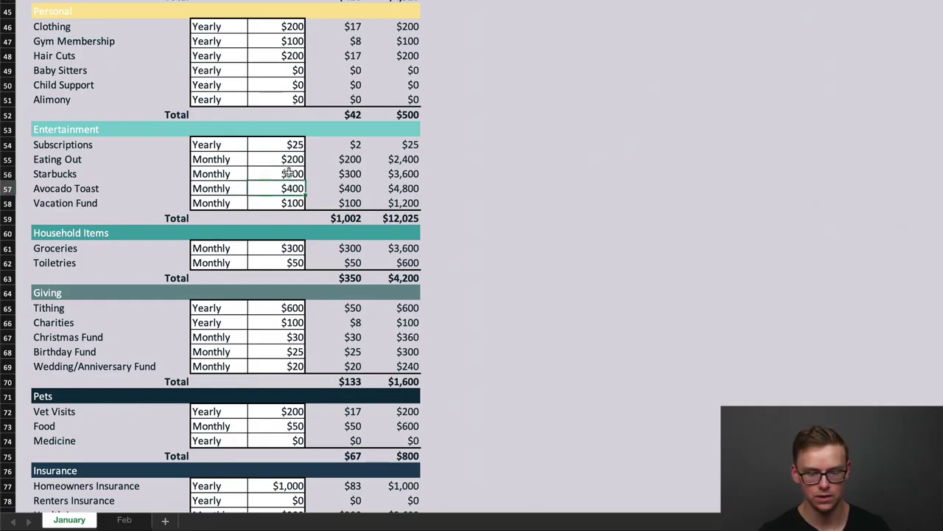
left_click(290, 174)
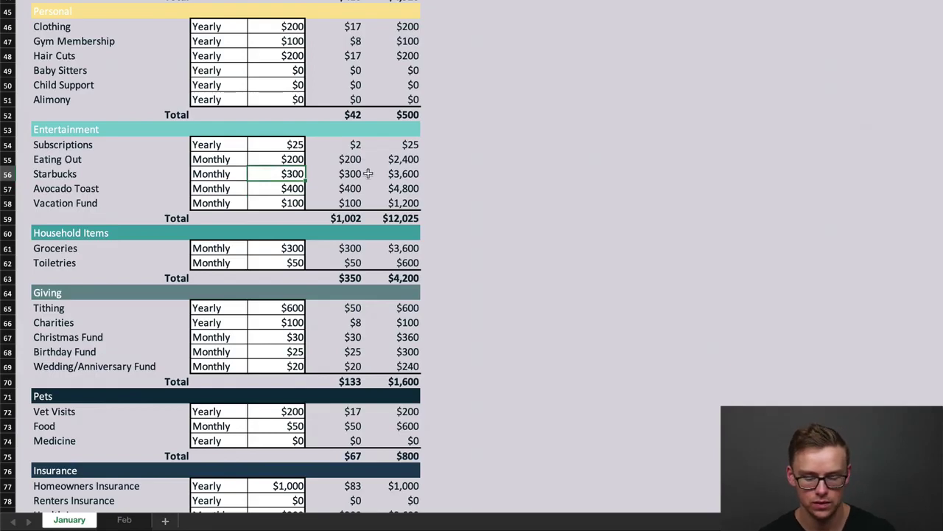
type("50")
key("Return")
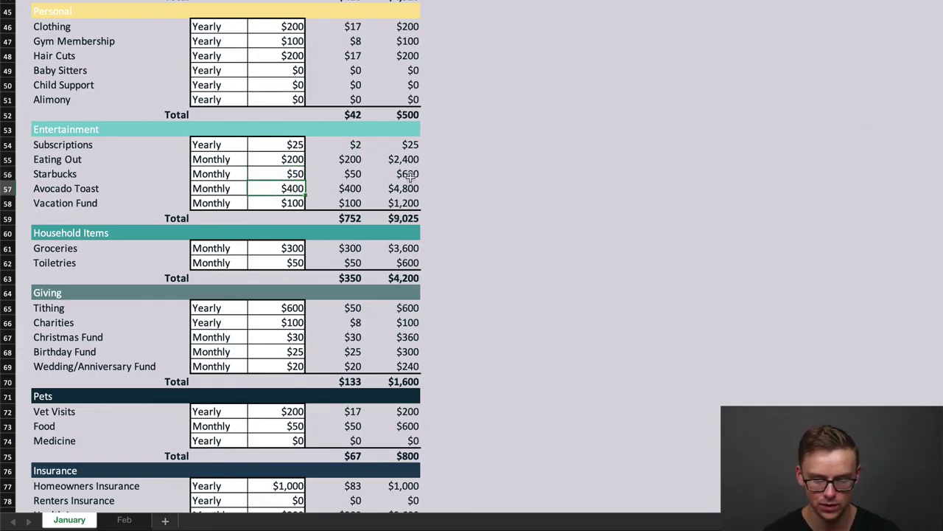
type("25")
key("Return")
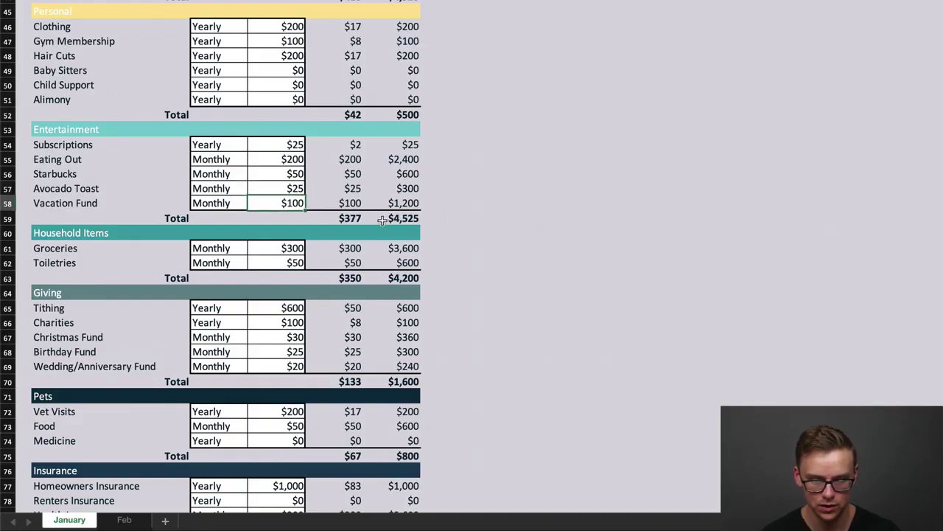
Step: Examine how the Budgeted Expenses pie chart and the Monthly Budgeted chart reflect the reduced Entertainment amounts
scroll(575, 195, "up", 9)
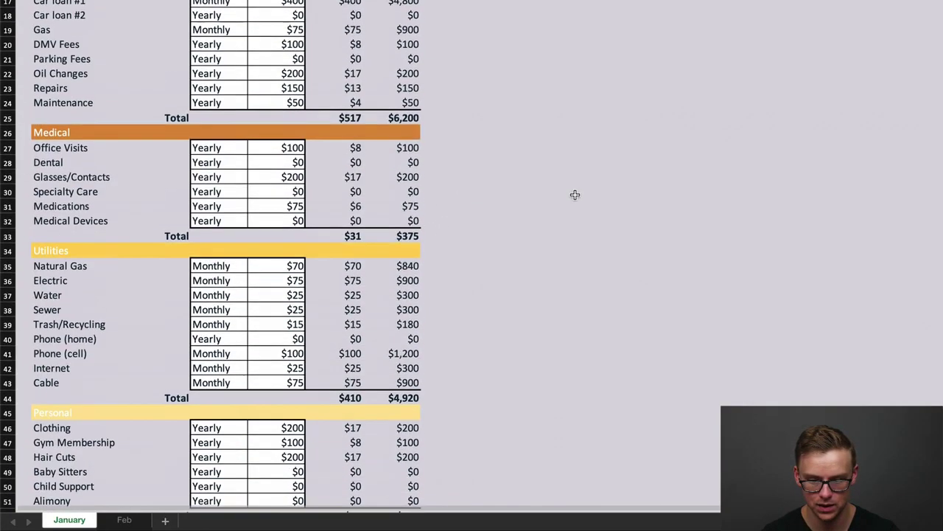
scroll(575, 195, "up", 5)
scroll(811, 118, "down", 3)
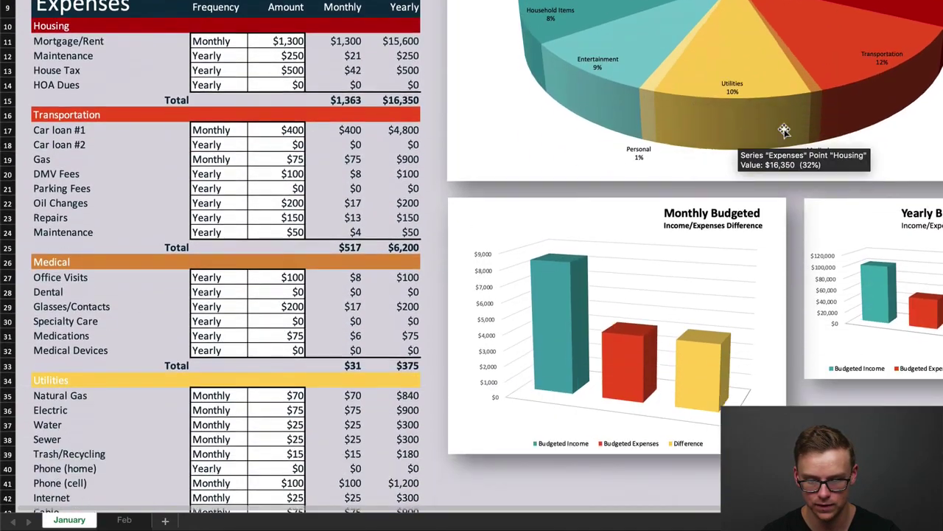
scroll(771, 238, "up", 1)
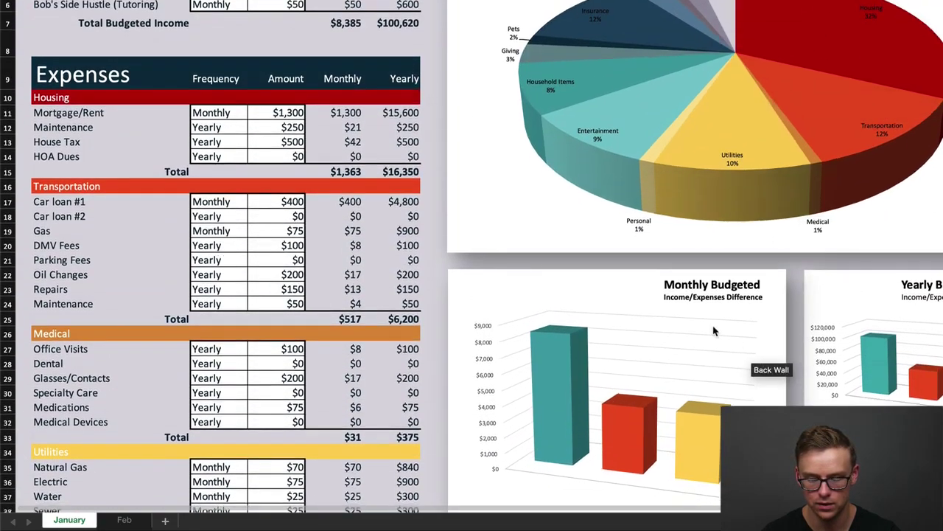
scroll(465, 310, "down", 12)
scroll(446, 283, "down", 3)
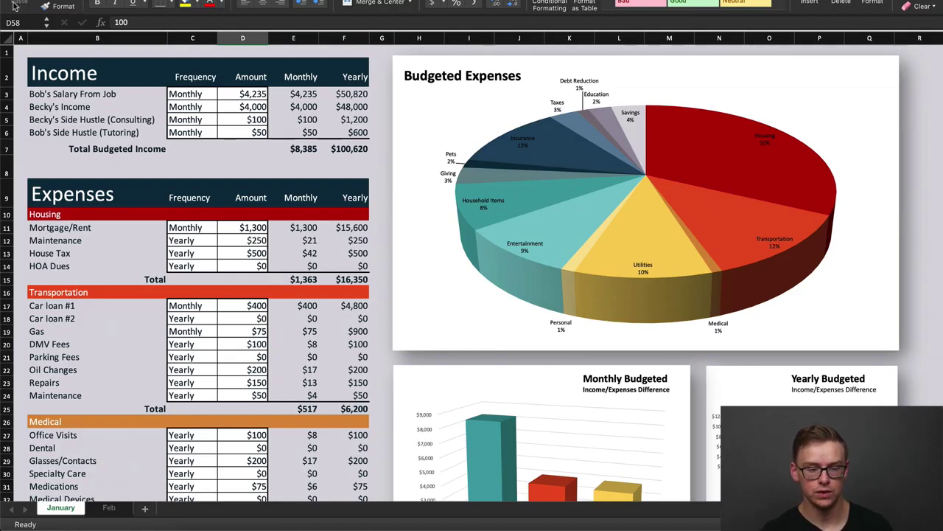
Step: Copy the entire January sheet and paste it into a newly added worksheet after Feb
left_click(5, 37)
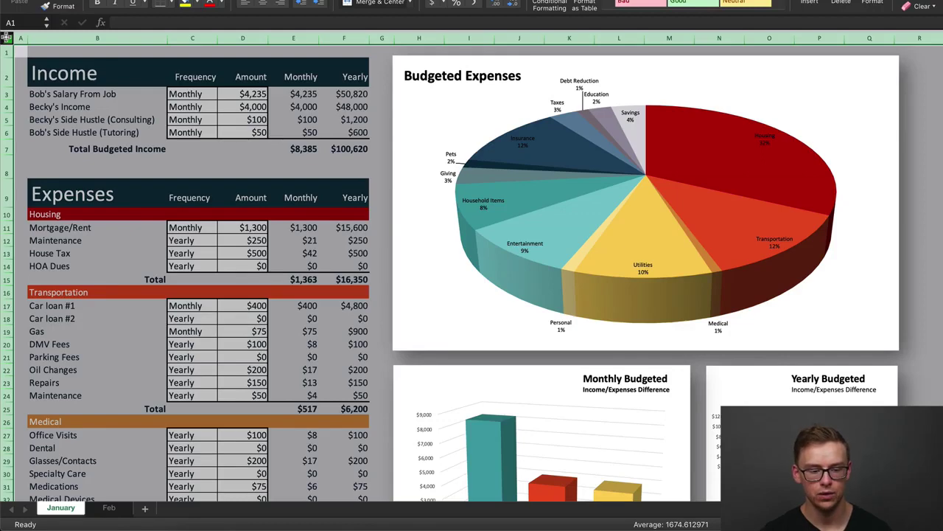
right_click(6, 38)
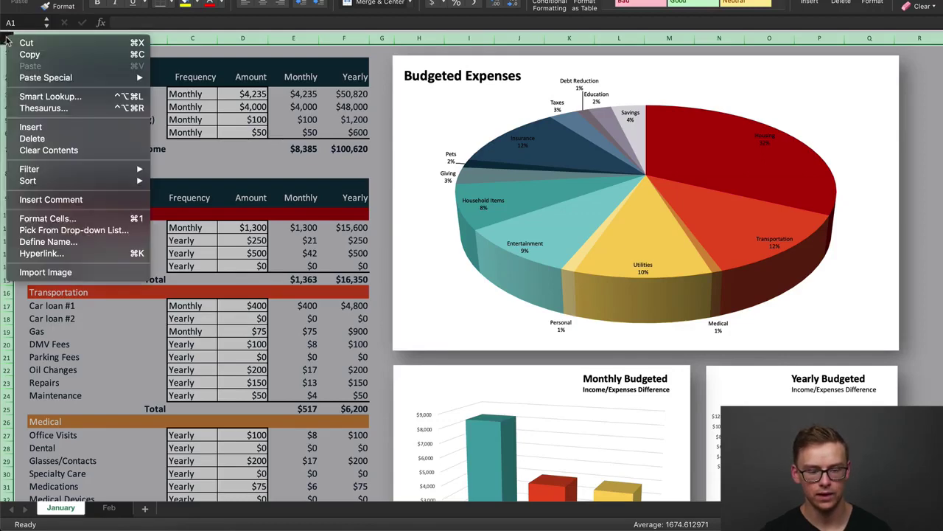
left_click(49, 55)
left_click(109, 507)
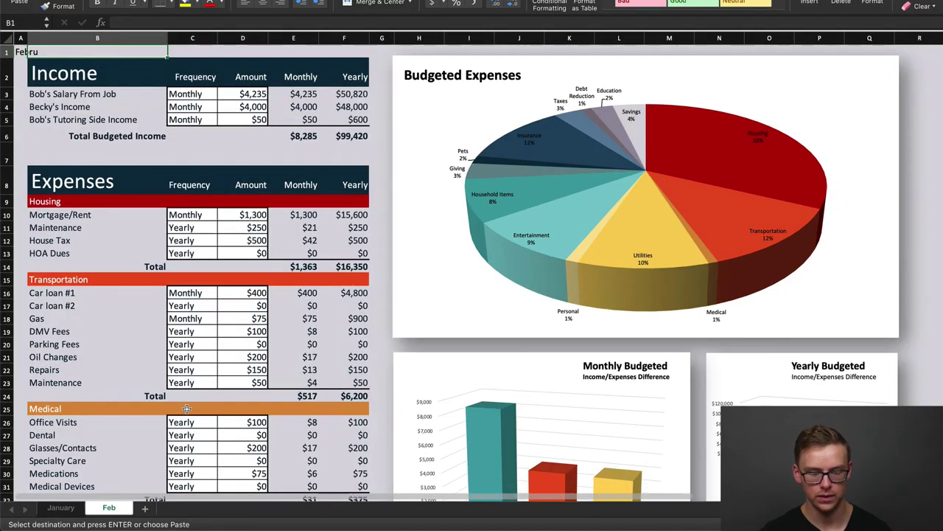
left_click(146, 508)
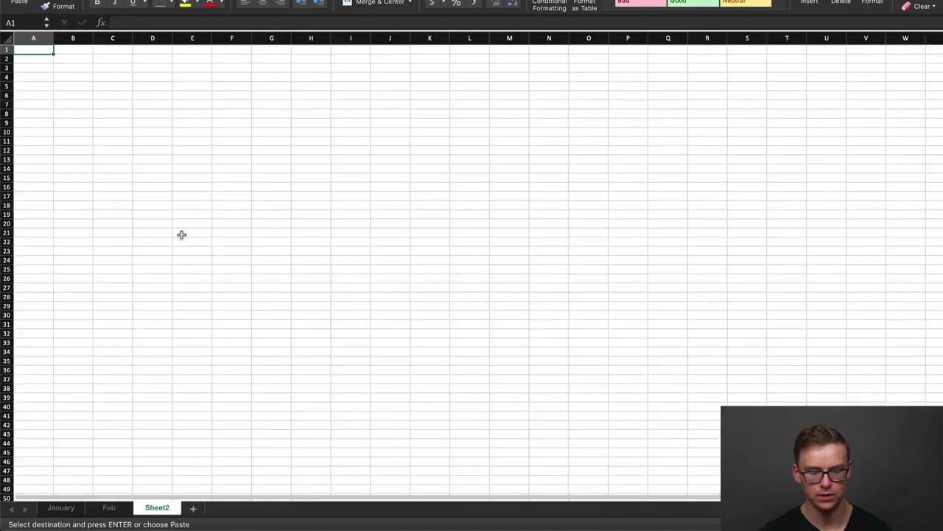
right_click(8, 37)
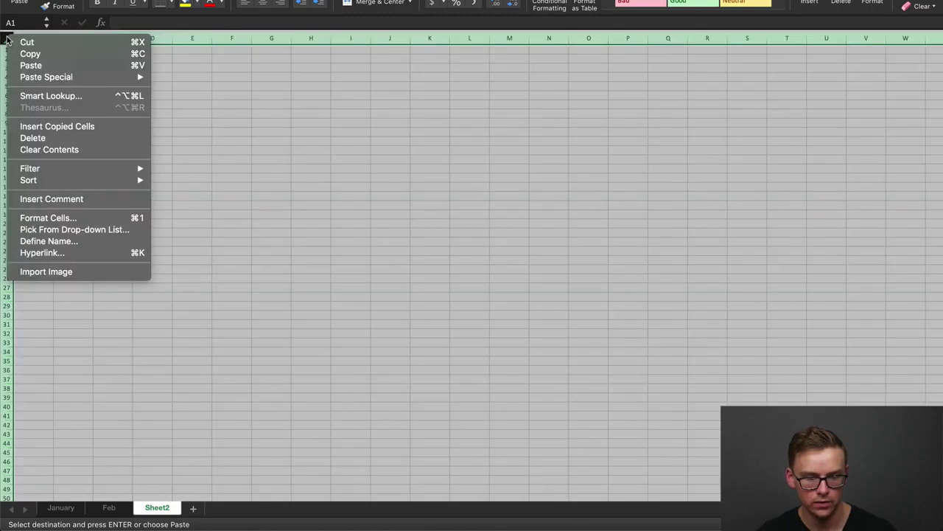
left_click(48, 67)
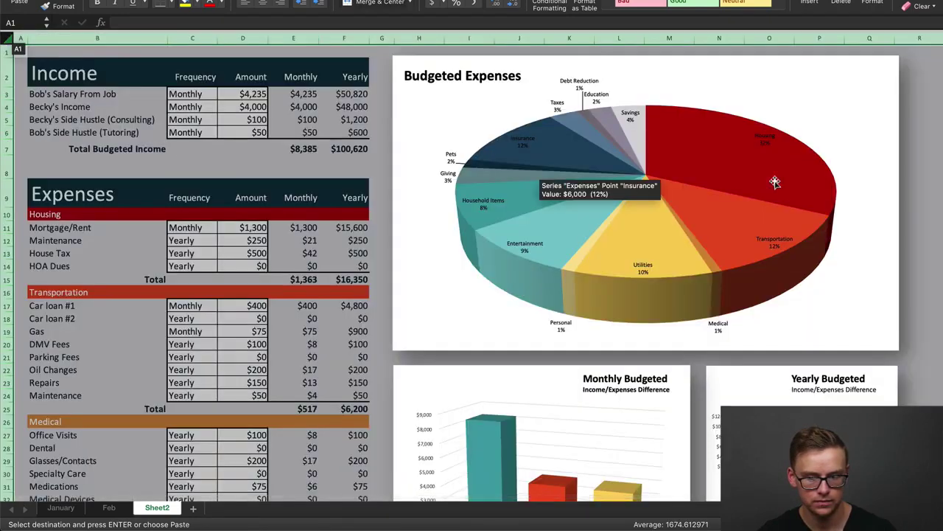
left_click(560, 181)
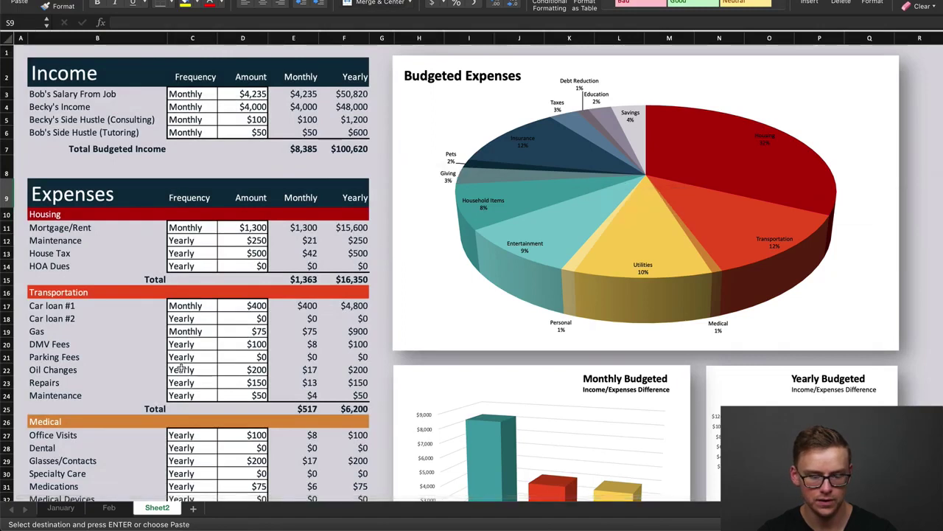
Step: Rename the new worksheet Sheet2 as March
double_click(158, 508)
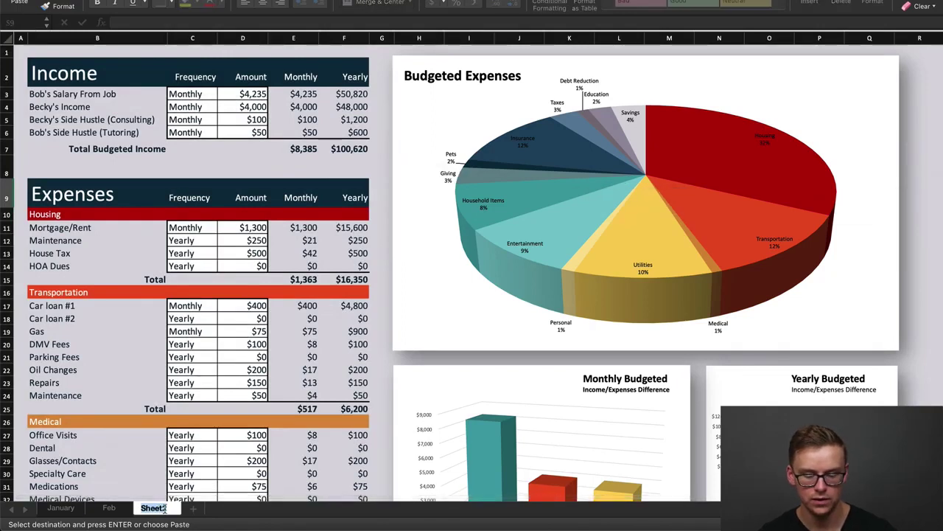
type("March")
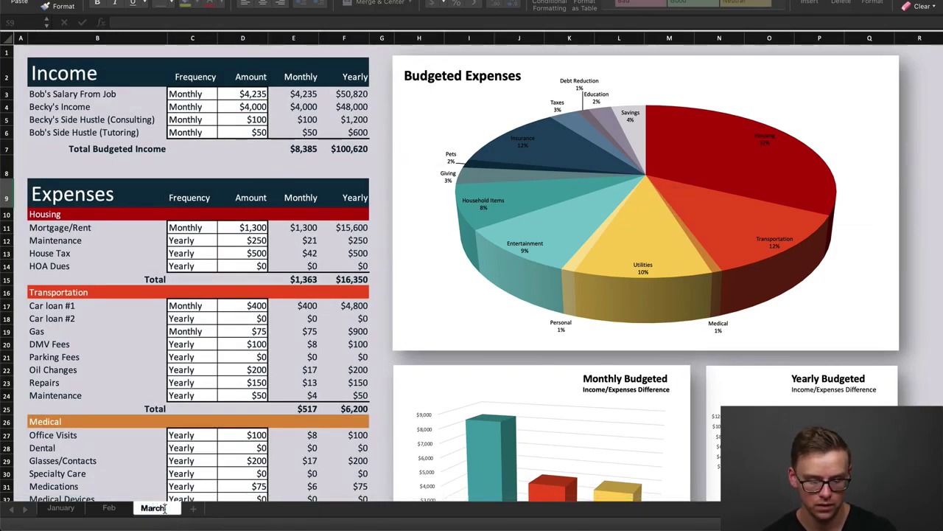
key("Return")
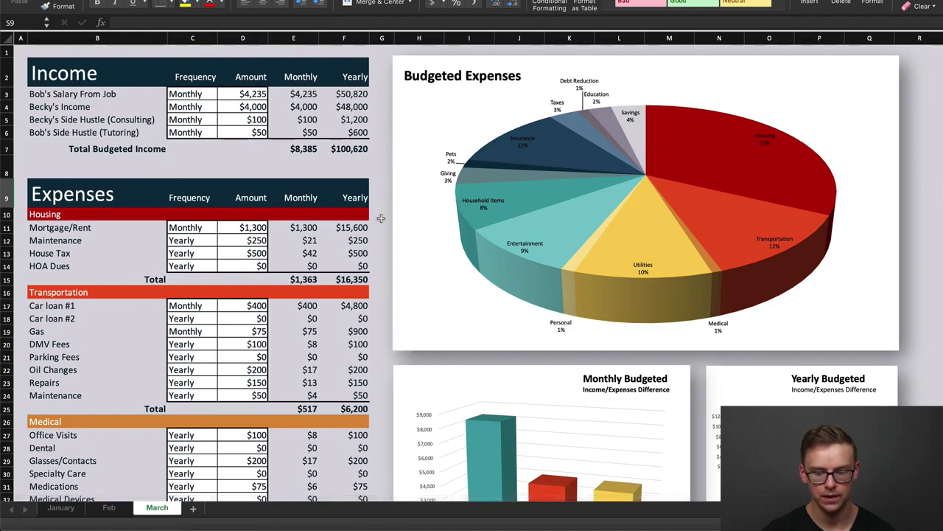
Step: Look through the Feb and March budget sheets and return to the January sheet
scroll(381, 218, "down", 5)
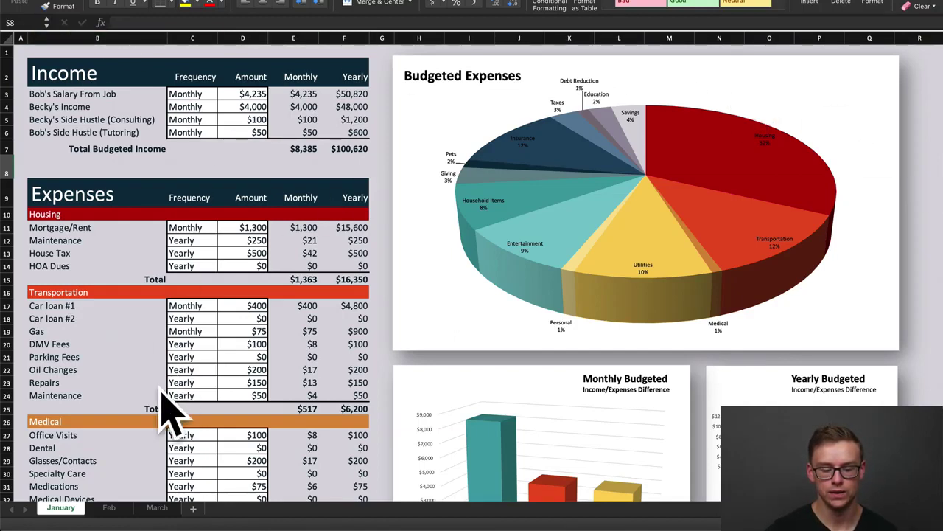
left_click(112, 510)
left_click(155, 509)
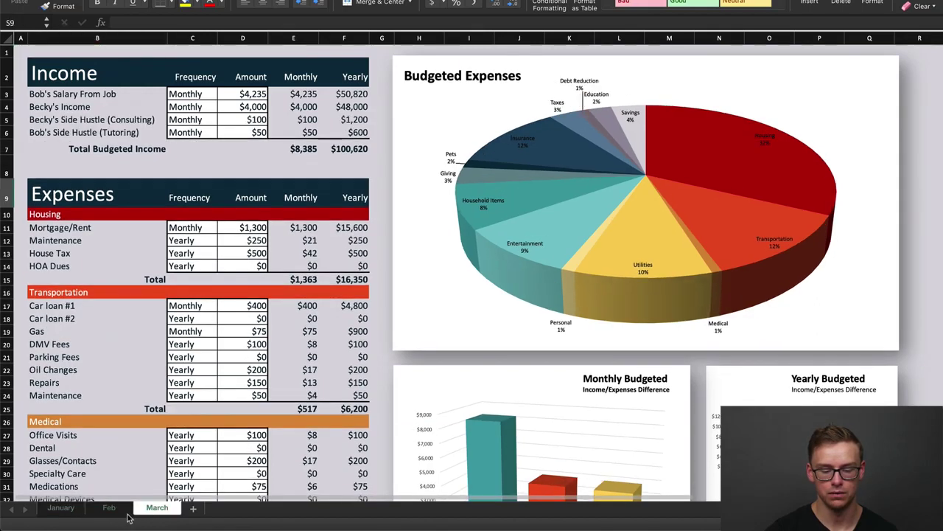
left_click(66, 510)
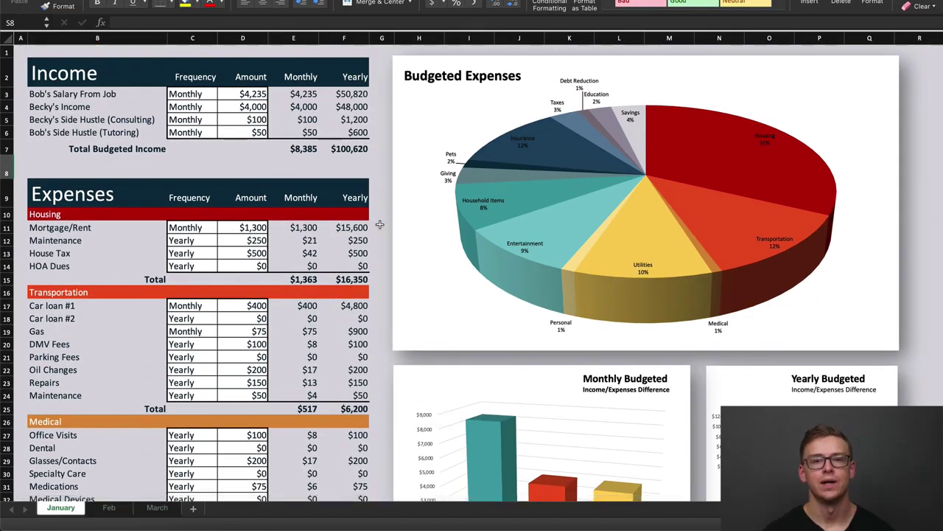